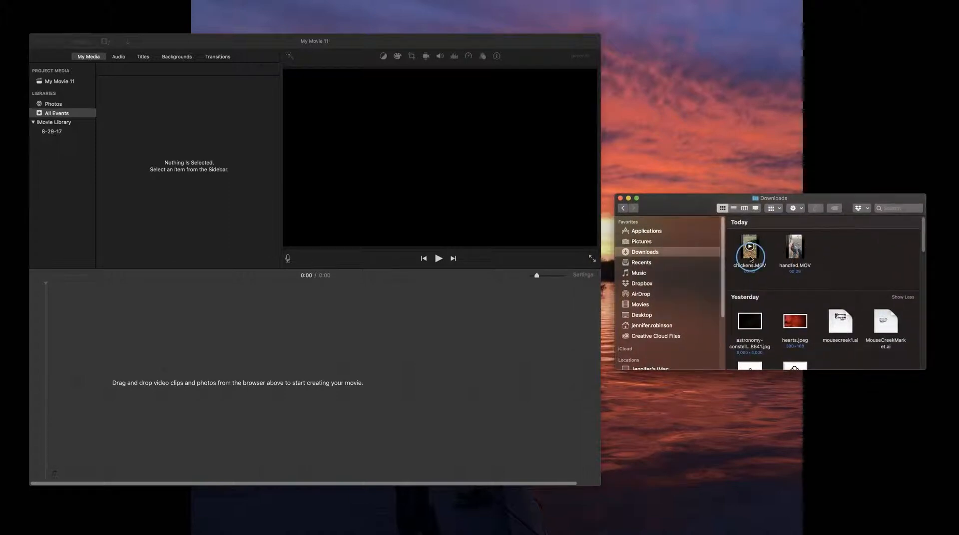
- Add chickens.MOV from the Downloads folder to the empty project timeline and play through part of it
{"action": "left_click", "coordinate": [747, 257]}
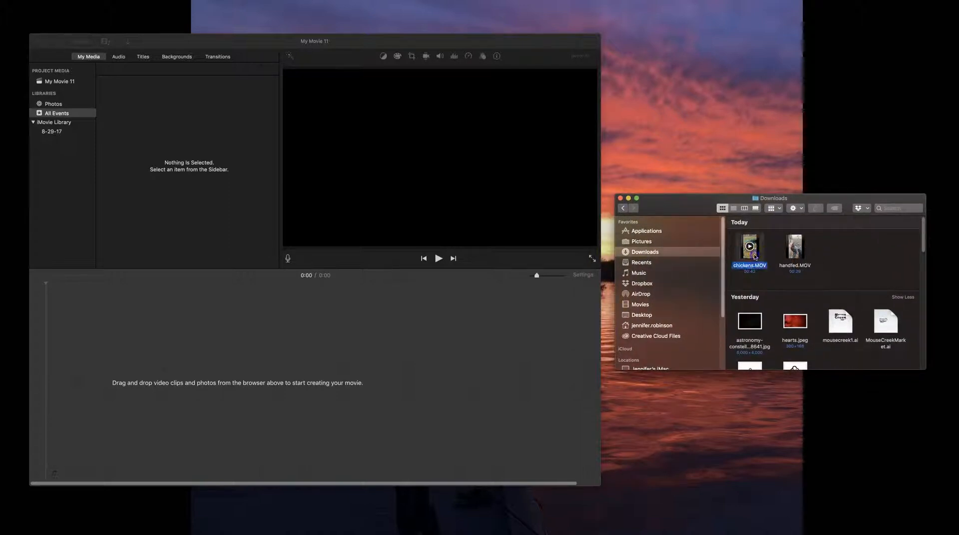
{"action": "left_click_drag", "start_coordinate": [755, 256], "coordinate": [204, 369]}
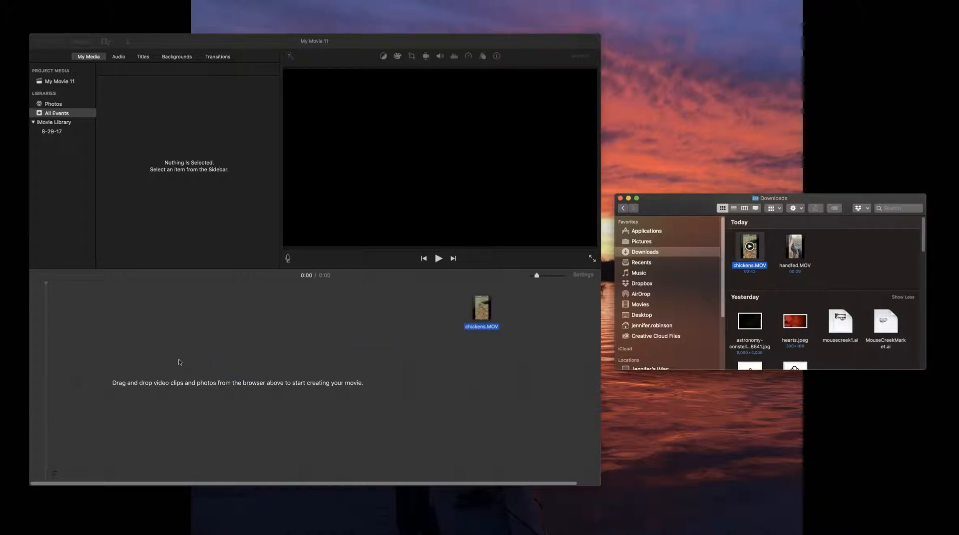
{"action": "left_click_drag", "start_coordinate": [178, 363], "coordinate": [505, 328]}
{"action": "left_click", "coordinate": [233, 344]}
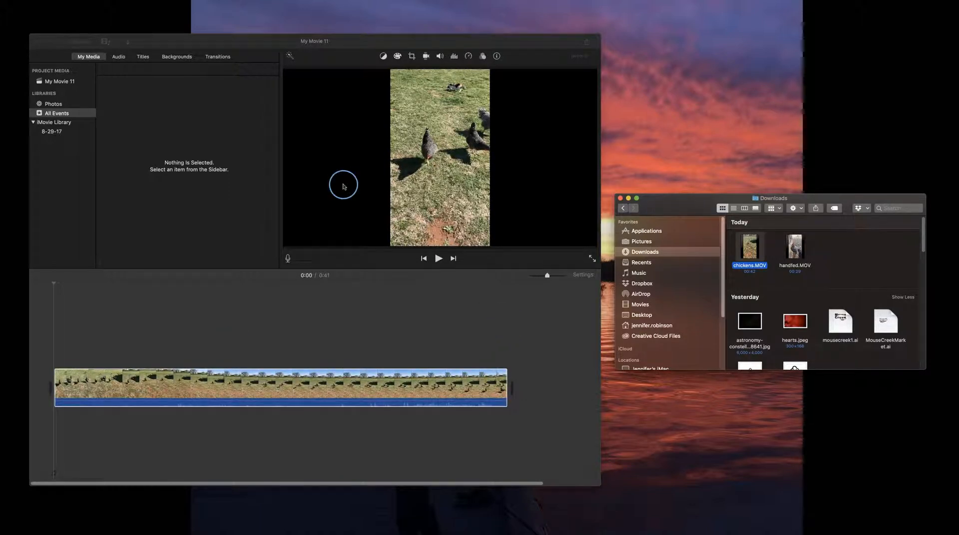
{"action": "left_click", "coordinate": [439, 259]}
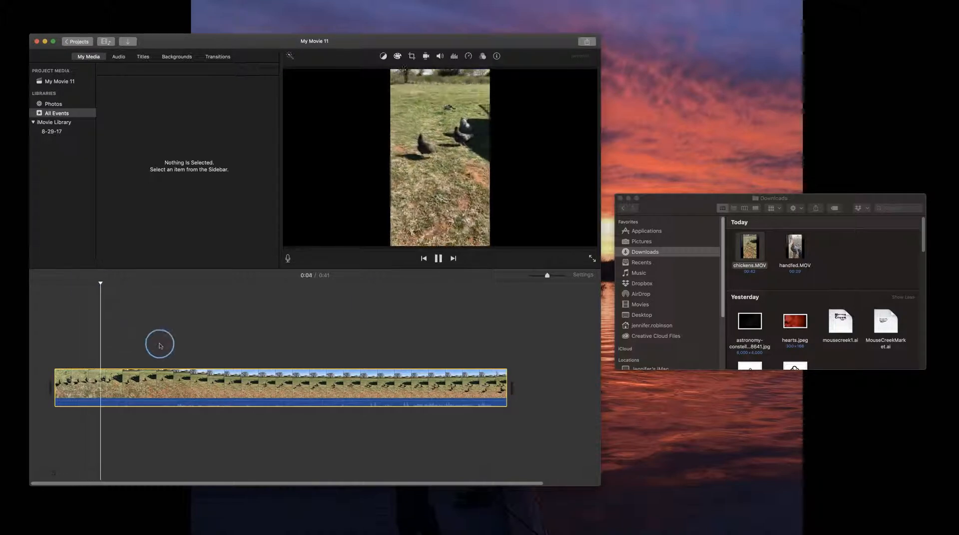
{"action": "mouse_move", "coordinate": [122, 285]}
{"action": "left_mouse_down"}
{"action": "mouse_move", "coordinate": [323, 306]}
{"action": "mouse_move", "coordinate": [462, 337]}
{"action": "left_mouse_up"}
- Add handfed.MOV from the Downloads folder to the timeline after the chickens clip
{"action": "left_click", "coordinate": [546, 276]}
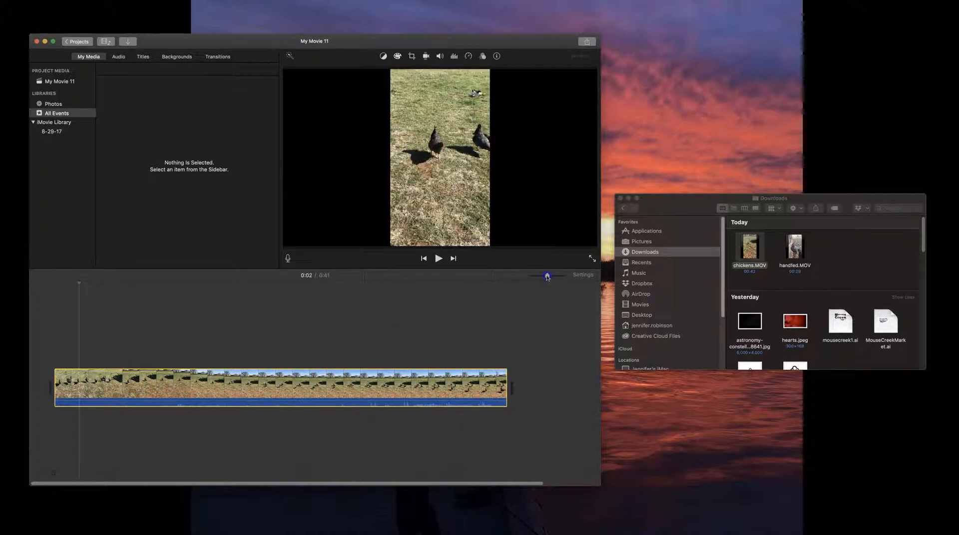
{"action": "left_click_drag", "start_coordinate": [548, 277], "coordinate": [536, 276]}
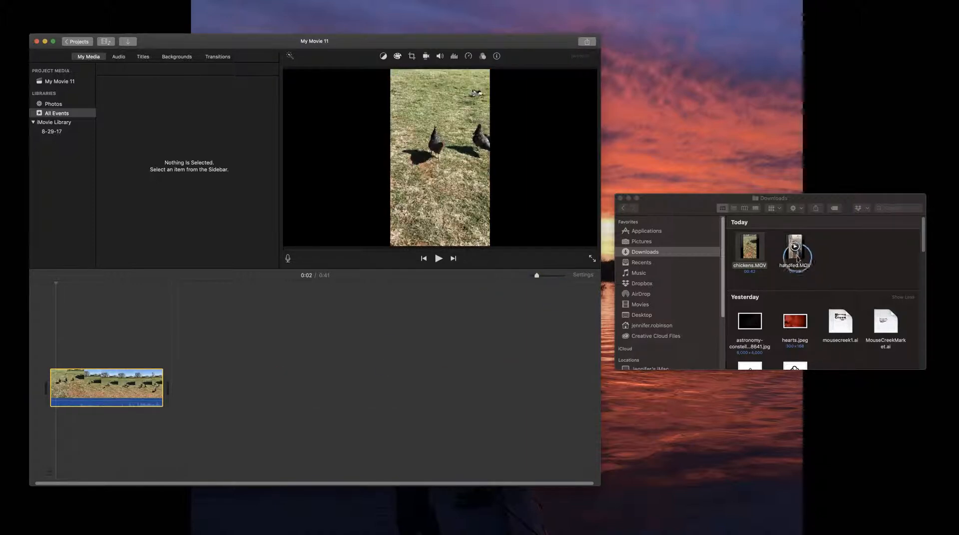
{"action": "left_click_drag", "start_coordinate": [794, 246], "coordinate": [200, 390]}
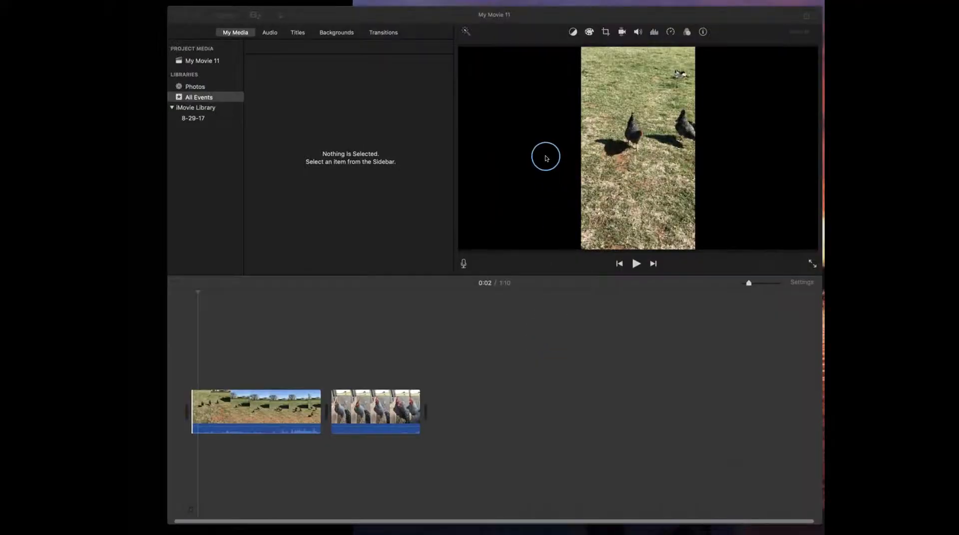
- Set the chickens clip's cropping to Crop to Fill and position the frame around the two hens
{"action": "left_click", "coordinate": [228, 422]}
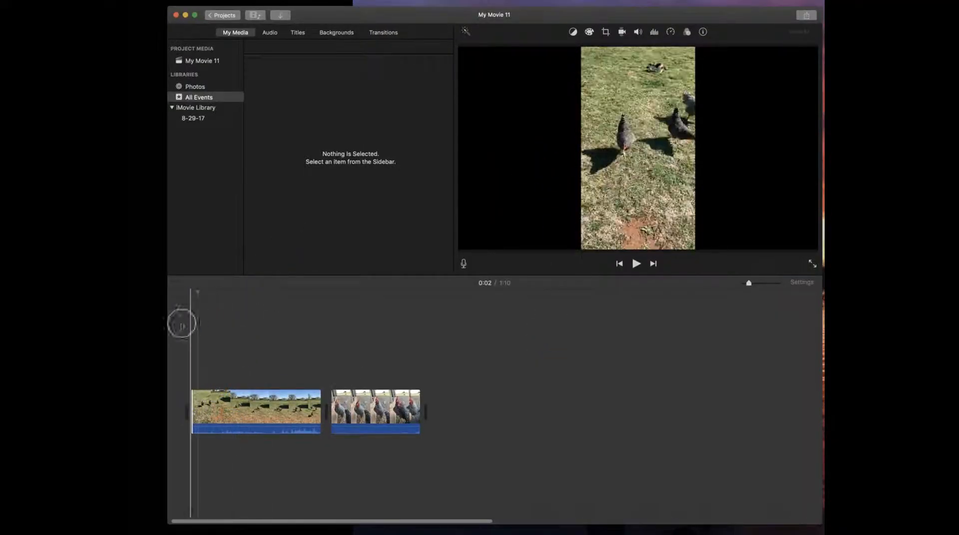
{"action": "left_click", "coordinate": [606, 32]}
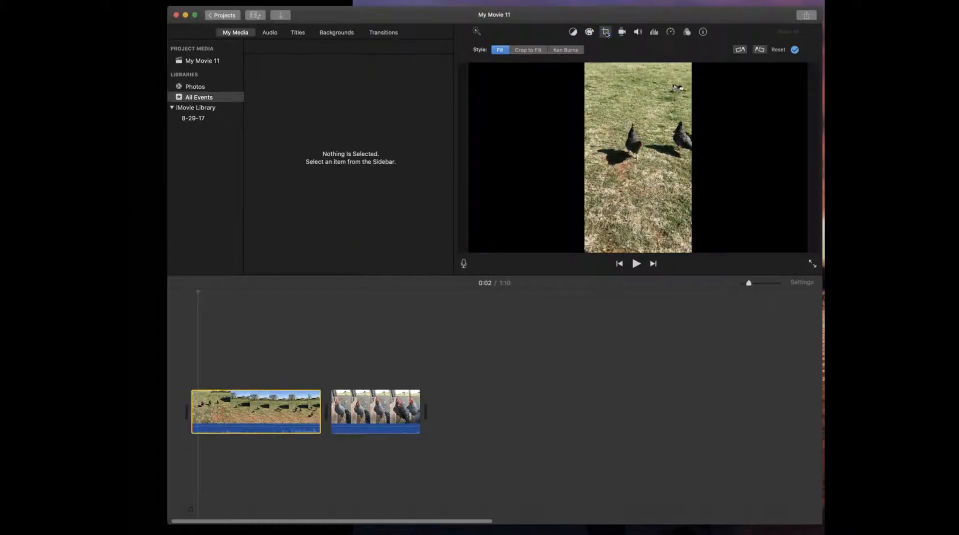
{"action": "left_click", "coordinate": [530, 50]}
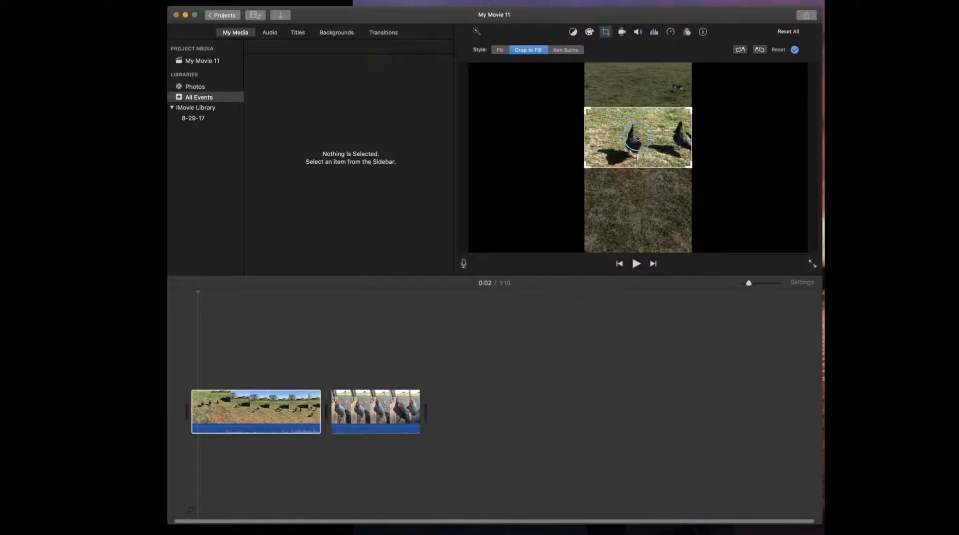
{"action": "mouse_move", "coordinate": [641, 139]}
{"action": "left_mouse_down"}
{"action": "mouse_move", "coordinate": [641, 164]}
{"action": "mouse_move", "coordinate": [636, 107]}
{"action": "mouse_move", "coordinate": [634, 129]}
{"action": "left_mouse_up"}
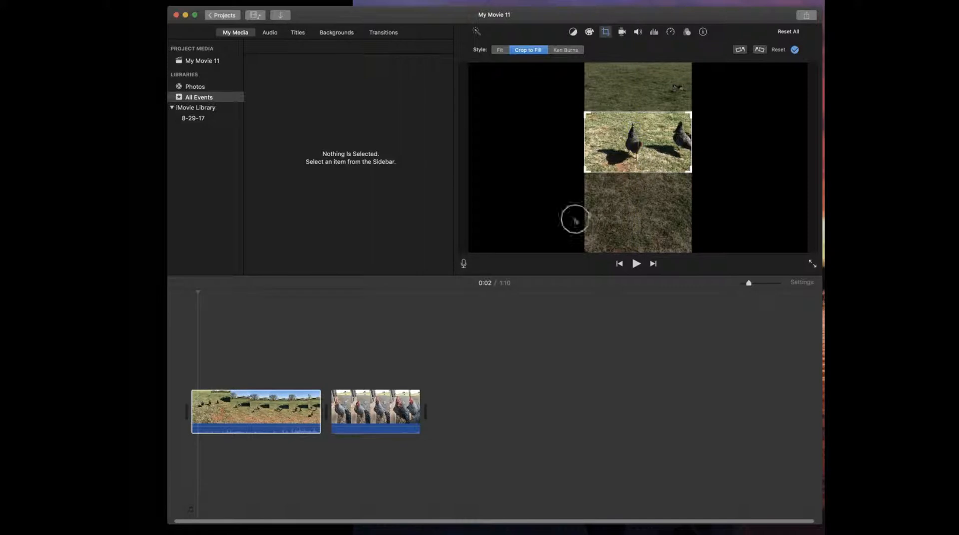
{"action": "left_click", "coordinate": [202, 391]}
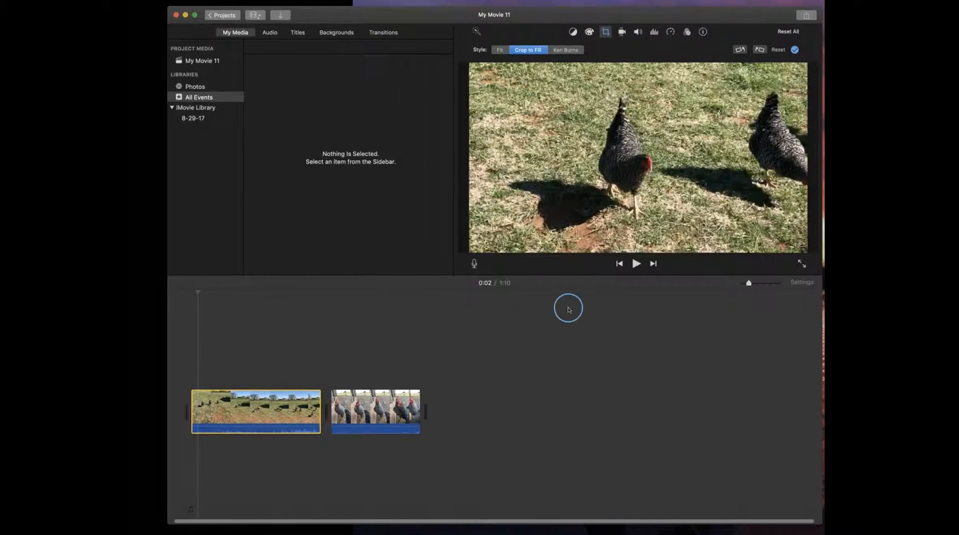
{"action": "left_click", "coordinate": [197, 294]}
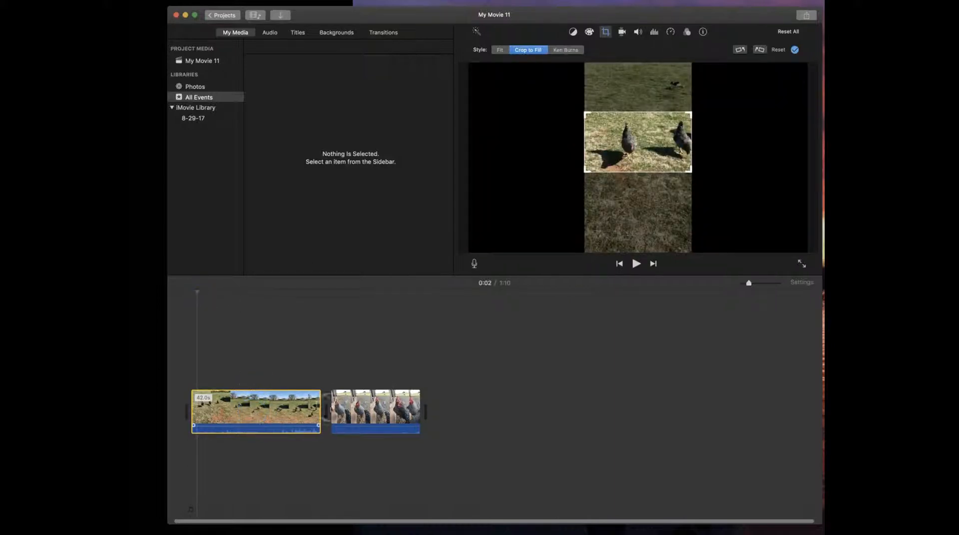
- Set the handfed clip's cropping to Crop to Fill and position the frame around the hen's head and upper body
{"action": "left_click", "coordinate": [356, 411]}
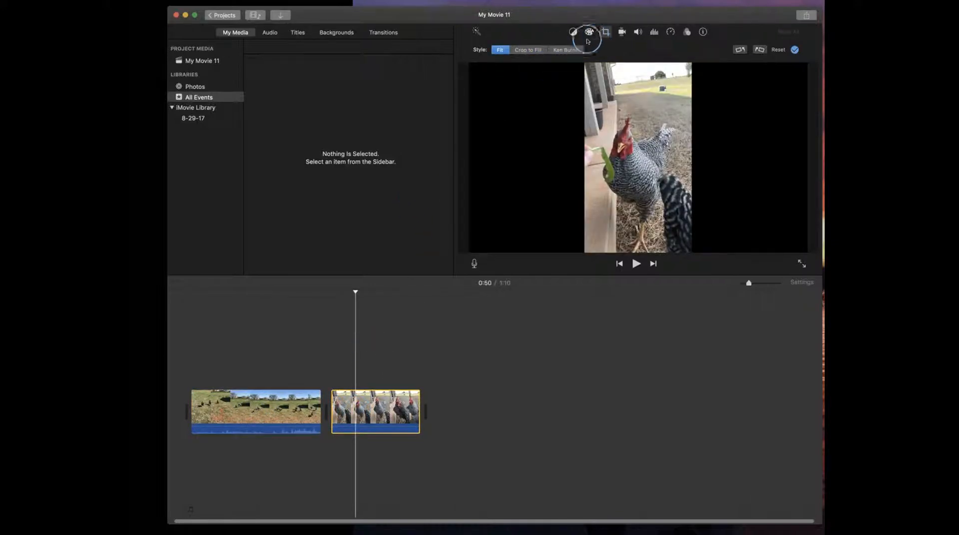
{"action": "left_click", "coordinate": [527, 50]}
{"action": "left_click_drag", "start_coordinate": [646, 131], "coordinate": [646, 151]}
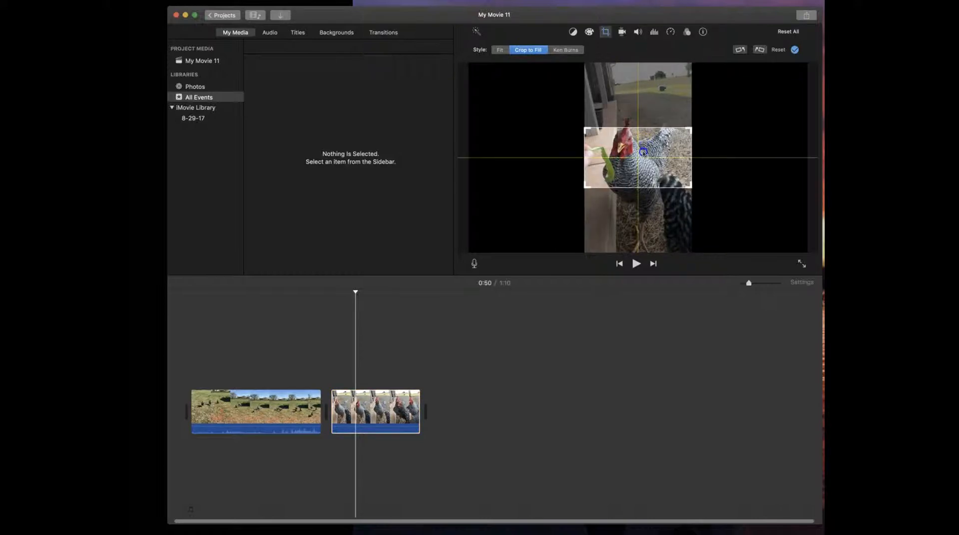
- Apply Ken Burns to the handfed clip with an upper start frame and a lower end frame, and play the pan
{"action": "left_click", "coordinate": [567, 50]}
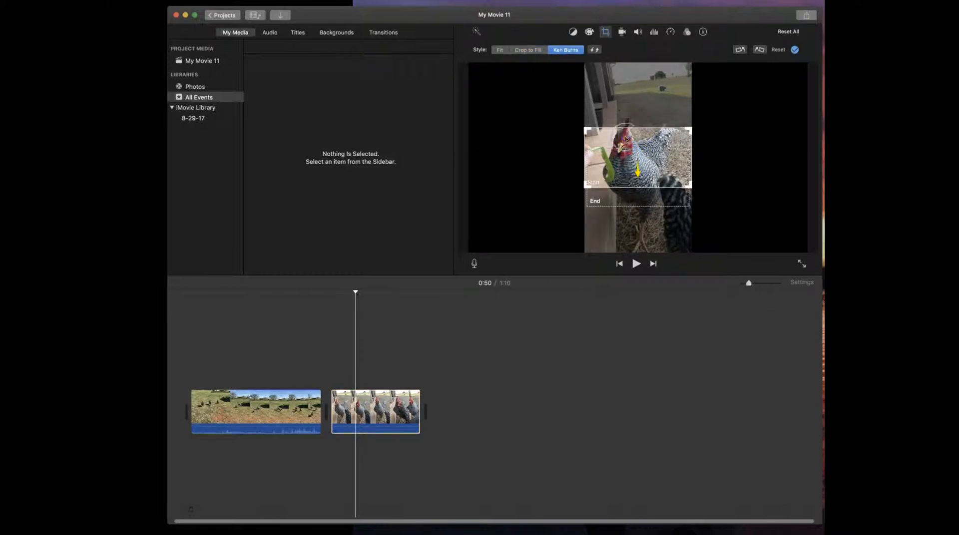
{"action": "left_click", "coordinate": [623, 178]}
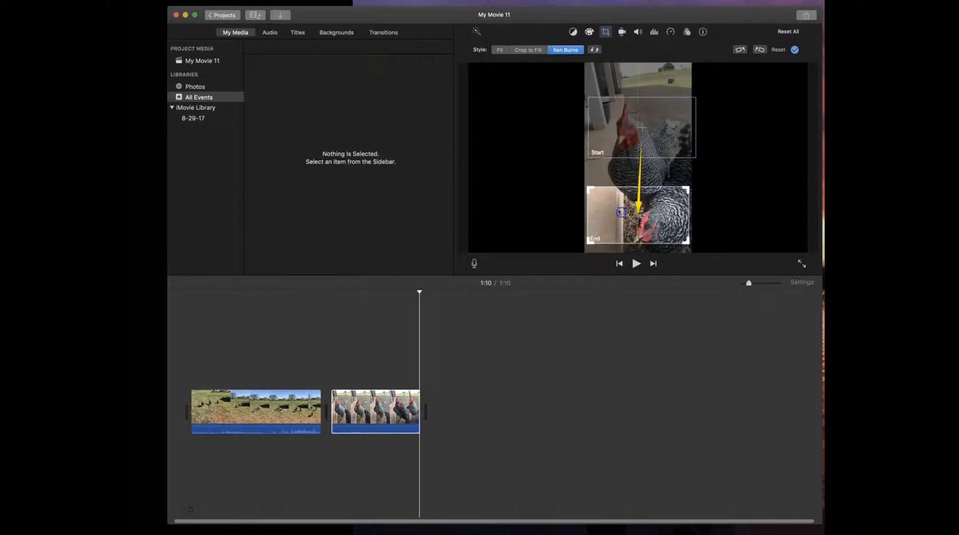
{"action": "left_click_drag", "start_coordinate": [416, 298], "coordinate": [342, 307]}
{"action": "key", "text": "space"}
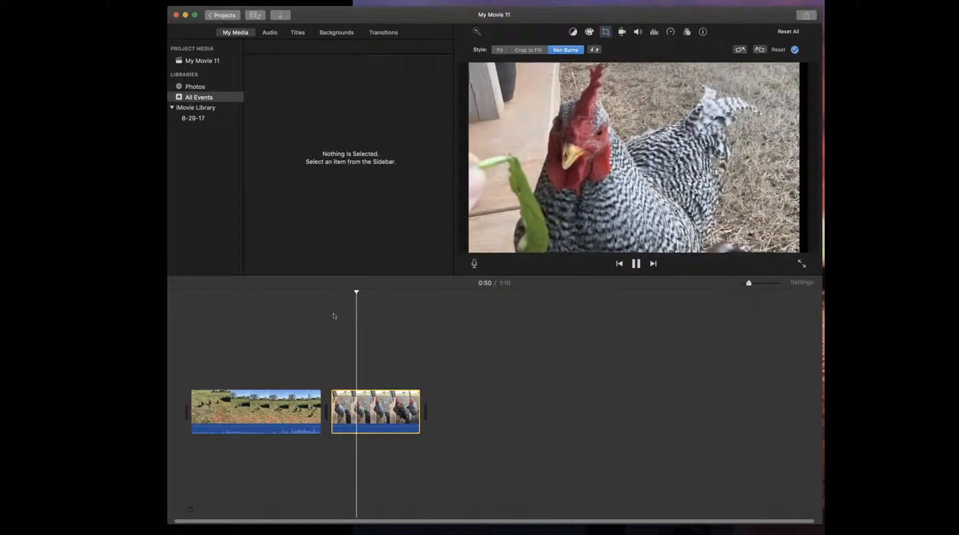
{"action": "left_click", "coordinate": [346, 299]}
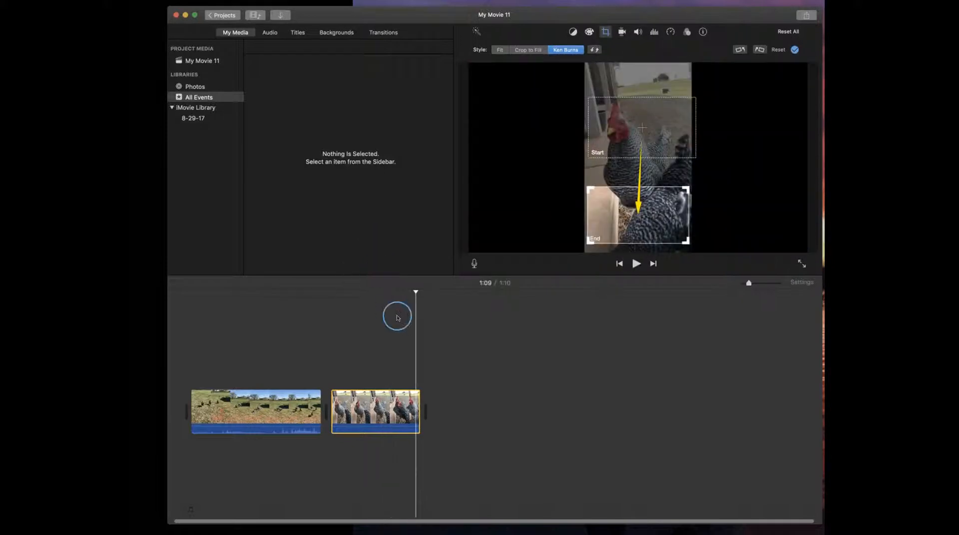
- Split the chickens clip at 0:19
{"action": "left_click_drag", "start_coordinate": [412, 301], "coordinate": [189, 335]}
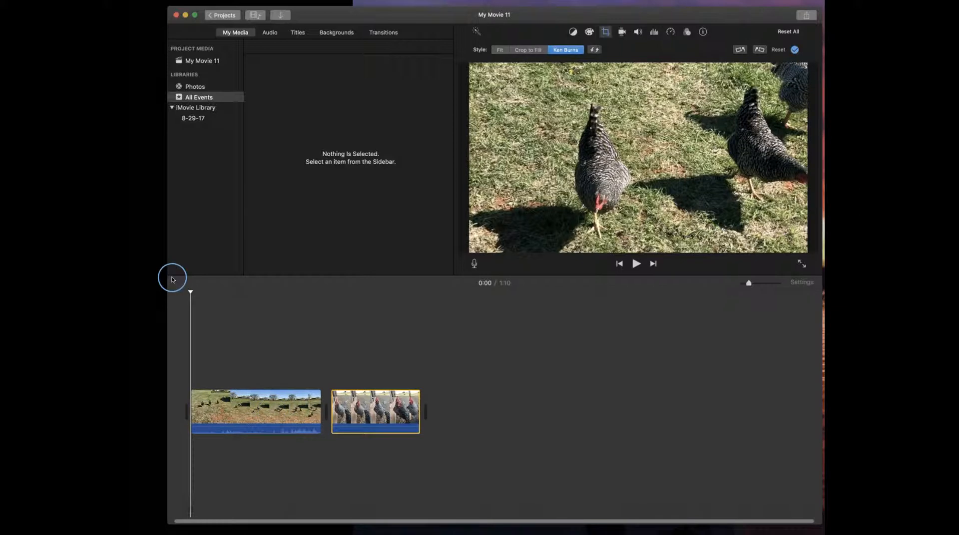
{"action": "left_click_drag", "start_coordinate": [189, 294], "coordinate": [252, 357]}
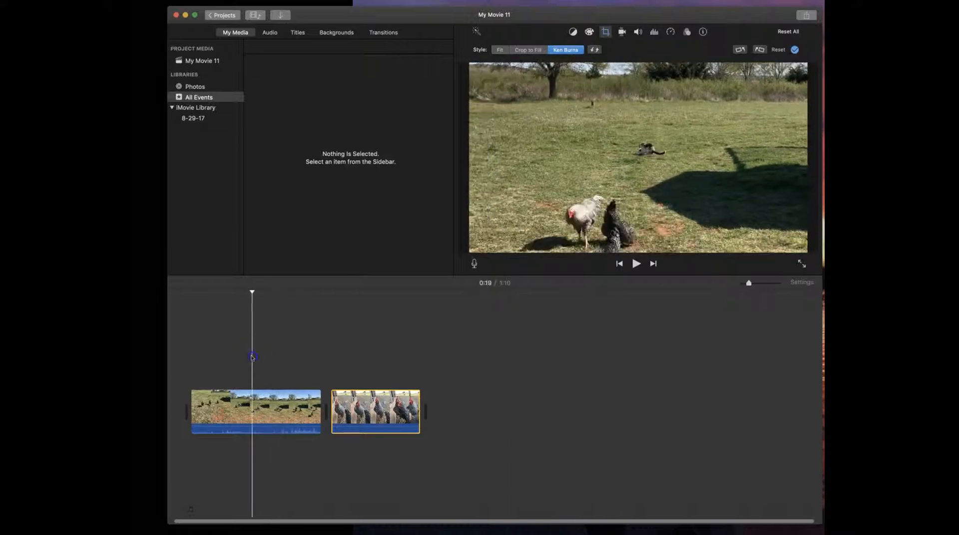
{"action": "left_click", "coordinate": [251, 407]}
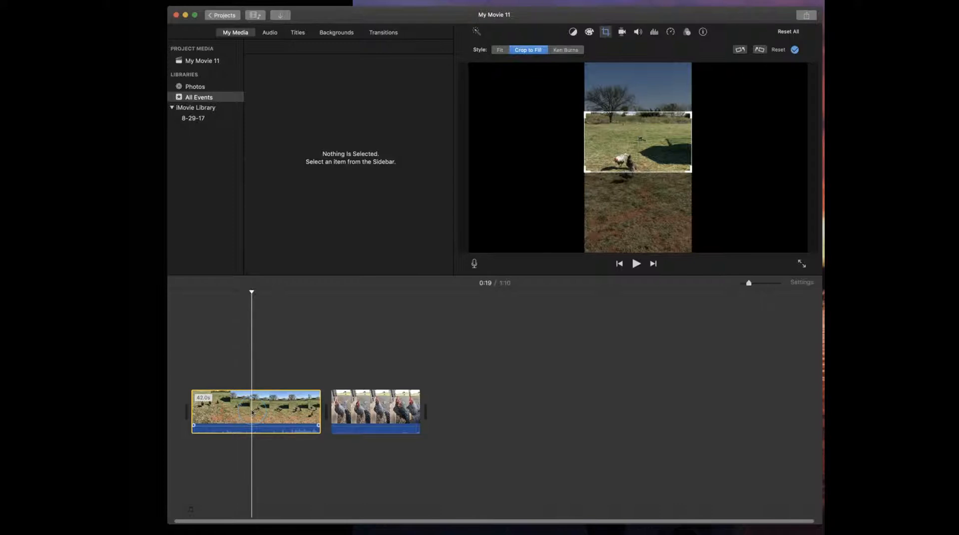
{"action": "right_click", "coordinate": [253, 400]}
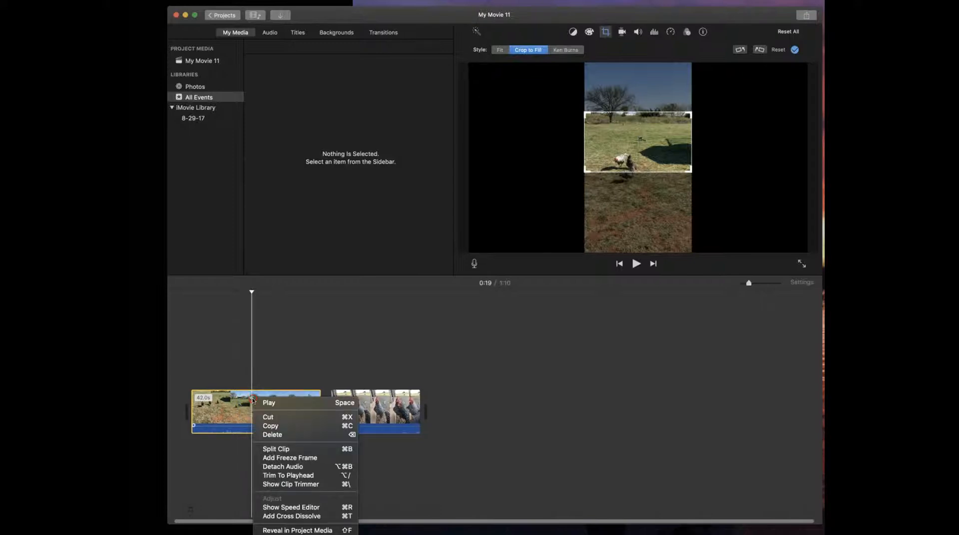
{"action": "left_click", "coordinate": [294, 453]}
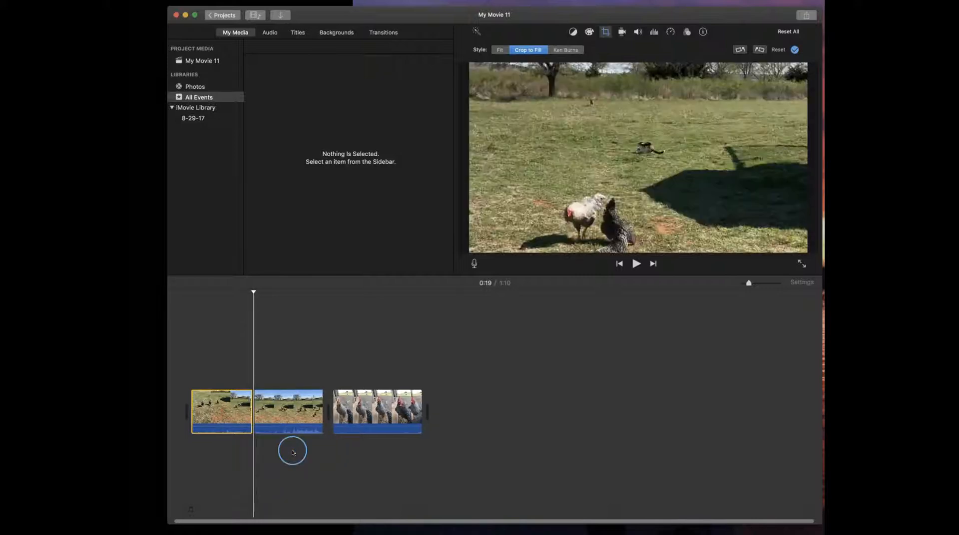
- Delete the second part of the split chickens clip, keeping the first part and the handfed clip
{"action": "left_click_drag", "start_coordinate": [252, 292], "coordinate": [199, 294]}
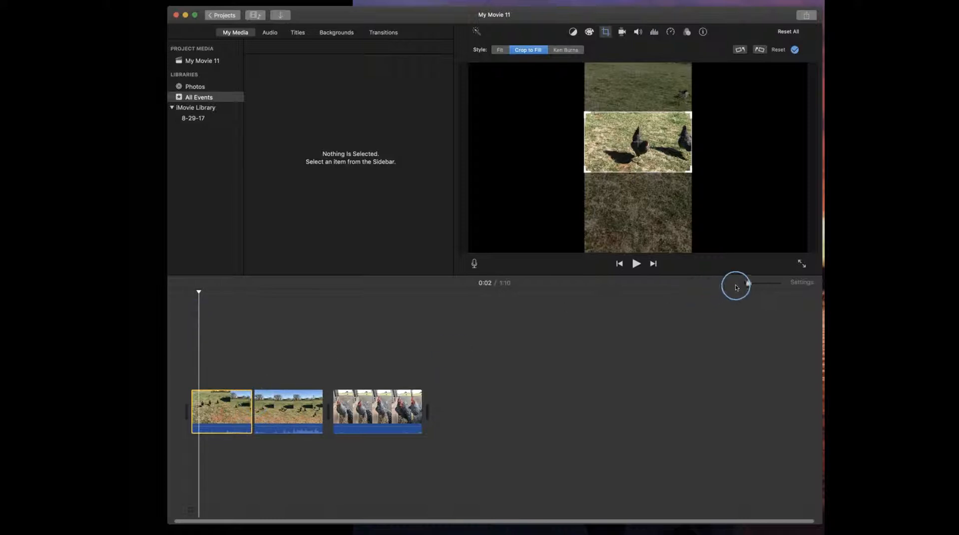
{"action": "left_click_drag", "start_coordinate": [747, 283], "coordinate": [759, 283]}
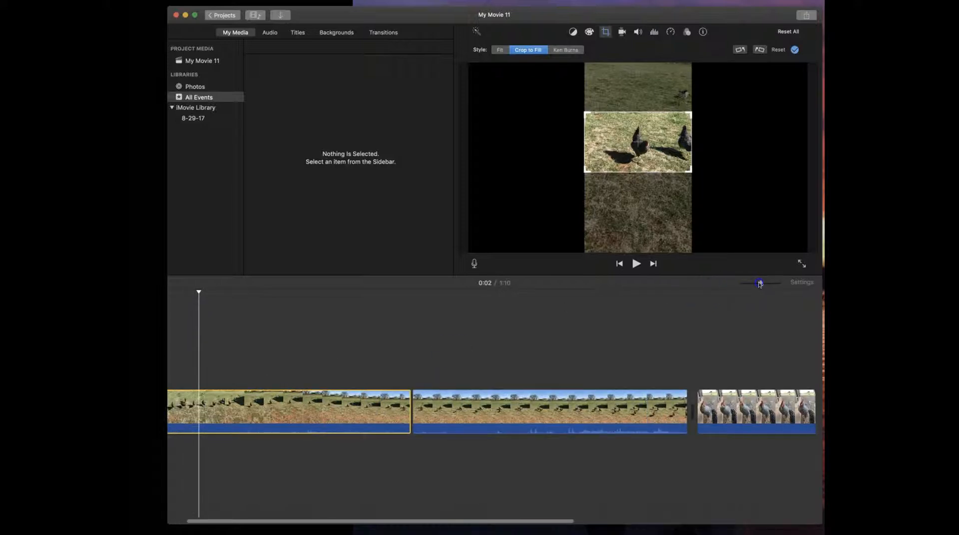
{"action": "left_click", "coordinate": [412, 398]}
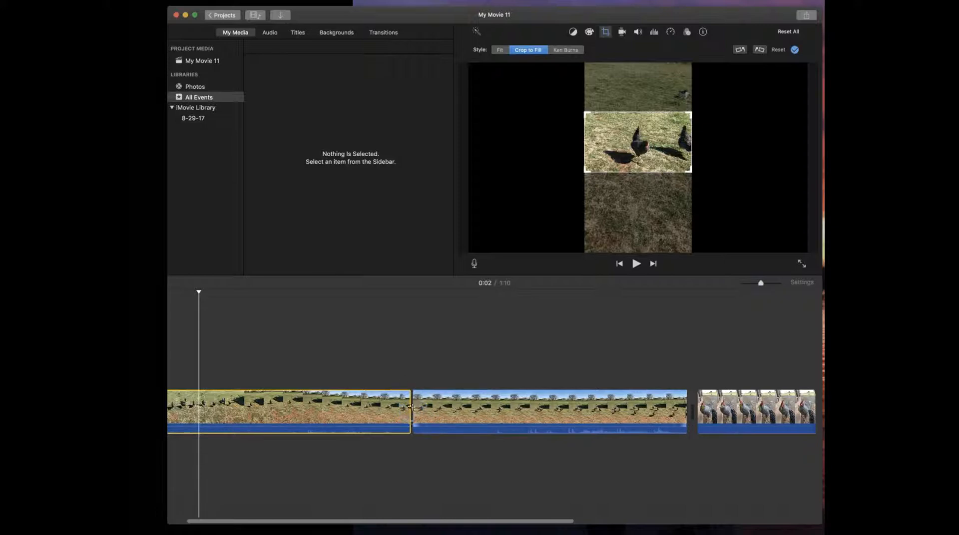
{"action": "left_click", "coordinate": [481, 418]}
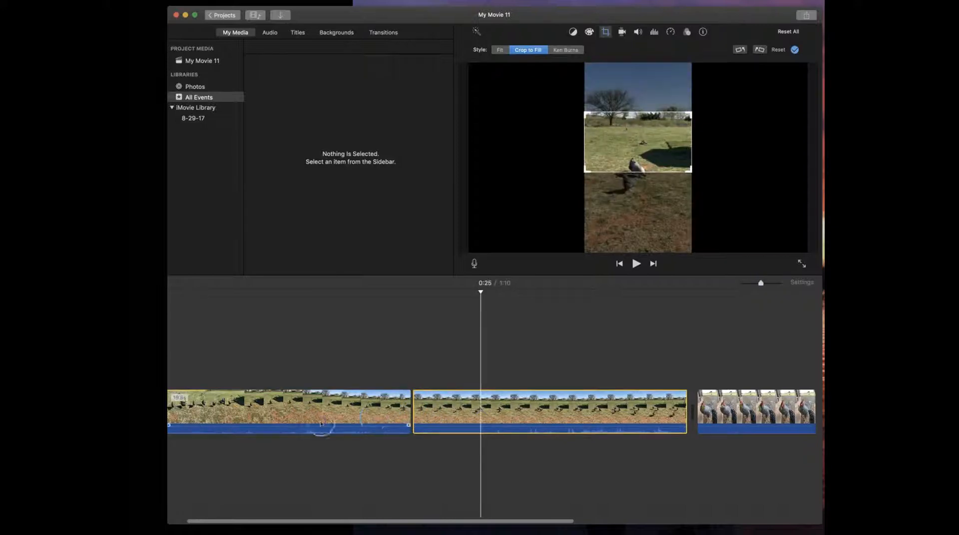
{"action": "left_click", "coordinate": [466, 410]}
{"action": "left_click", "coordinate": [536, 408]}
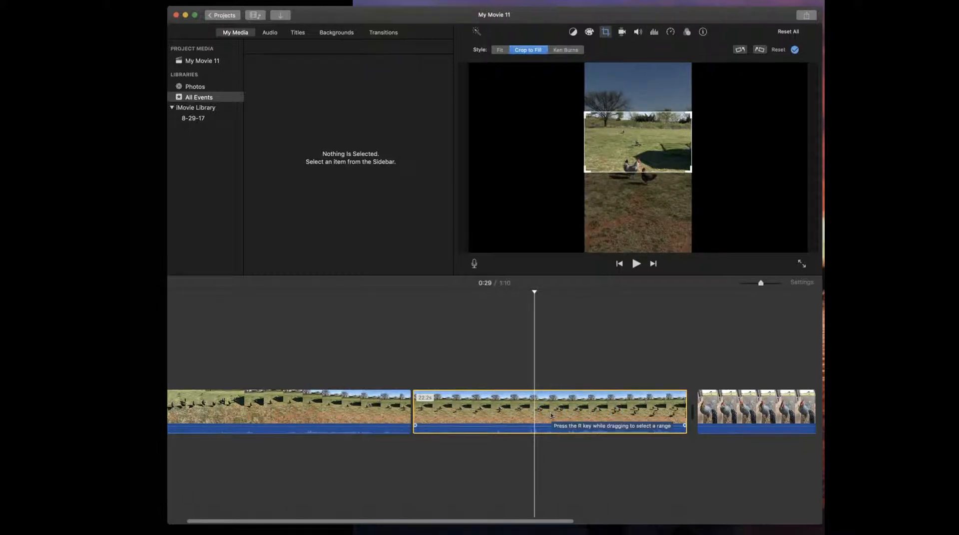
{"action": "key", "text": "Delete"}
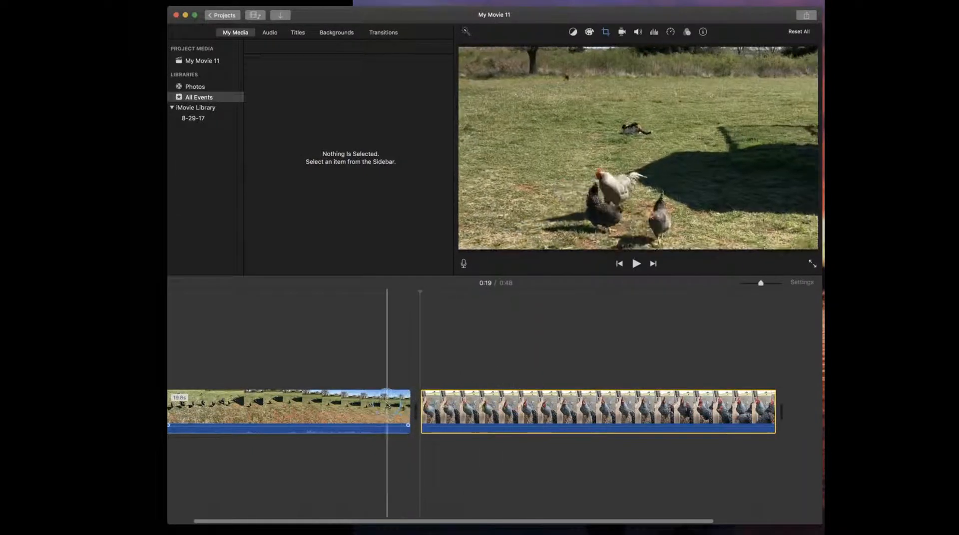
- Adjust the audio volume of both timeline clips, lowering the chickens clip to 0% and raising it again
{"action": "key", "text": "Home"}
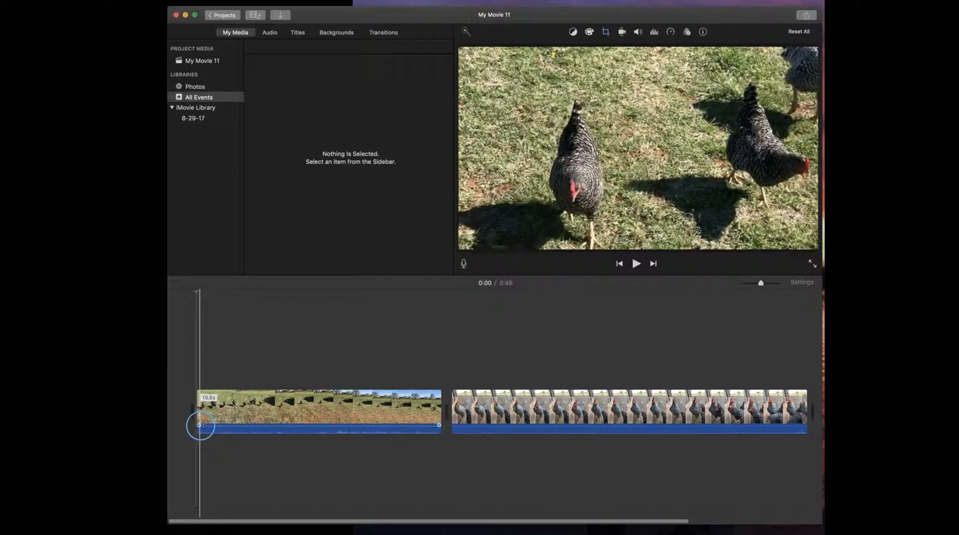
{"action": "left_click_drag", "start_coordinate": [218, 428], "coordinate": [222, 428]}
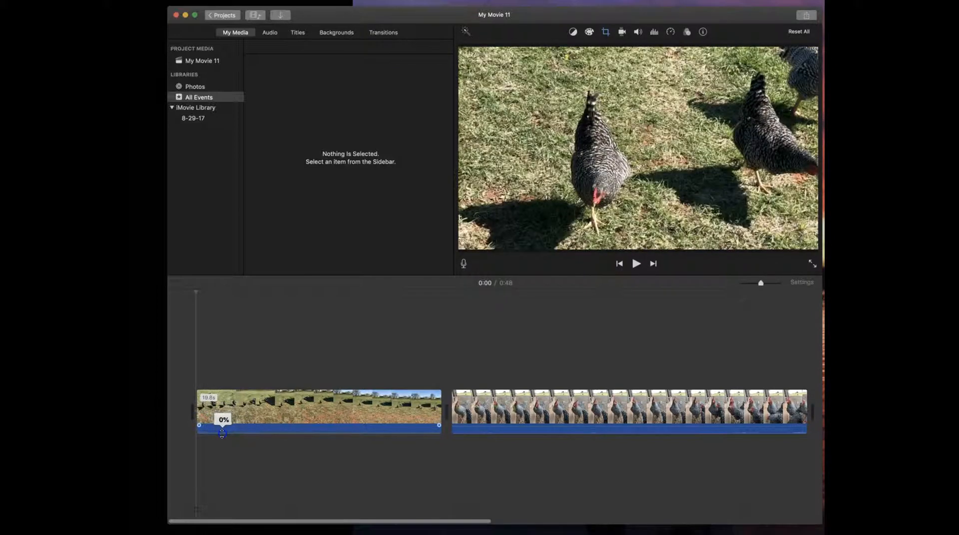
{"action": "left_click_drag", "start_coordinate": [223, 427], "coordinate": [224, 424]}
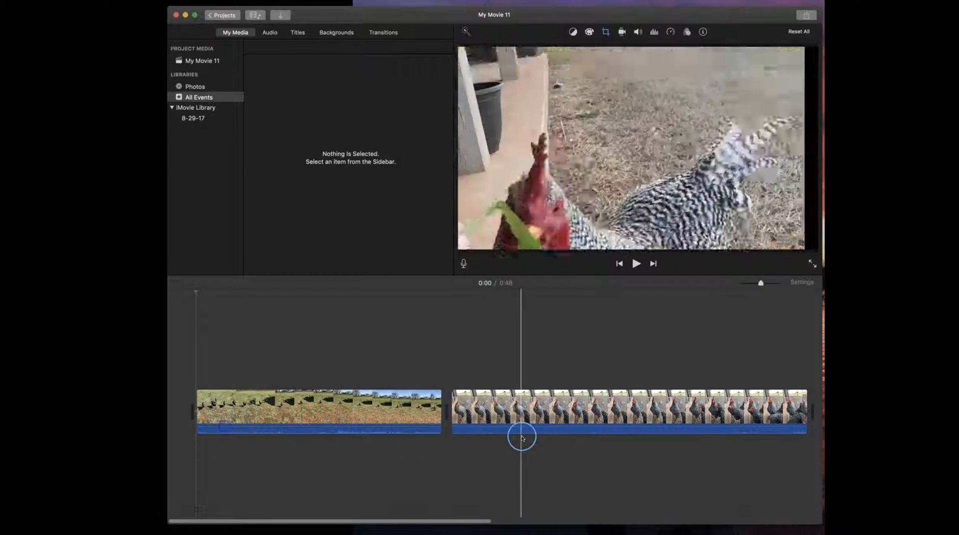
{"action": "left_click_drag", "start_coordinate": [534, 430], "coordinate": [534, 428]}
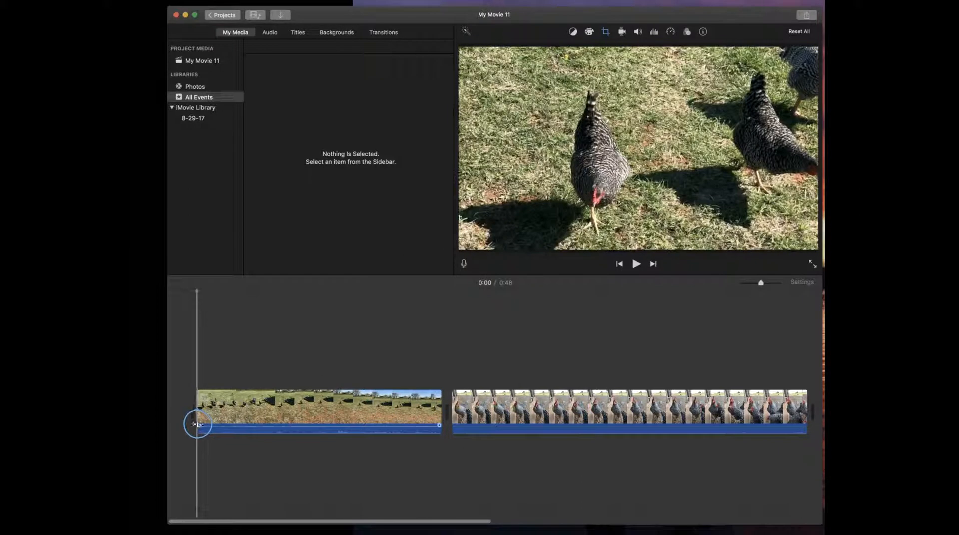
- Add an audio fade-in at the start of the chickens clip
{"action": "left_click_drag", "start_coordinate": [198, 425], "coordinate": [238, 433]}
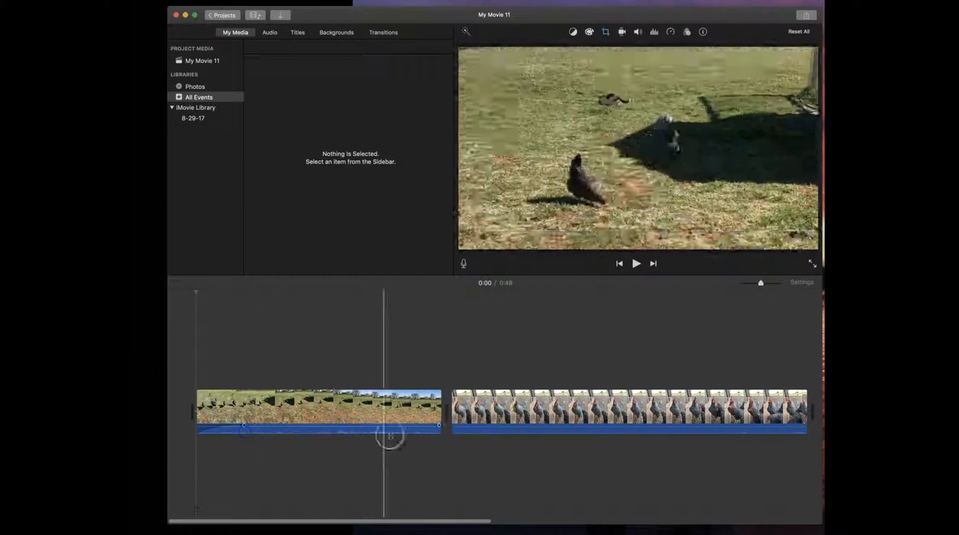
- Add an audio fade-out at the end of the chickens clip
{"action": "left_click_drag", "start_coordinate": [439, 426], "coordinate": [399, 427]}
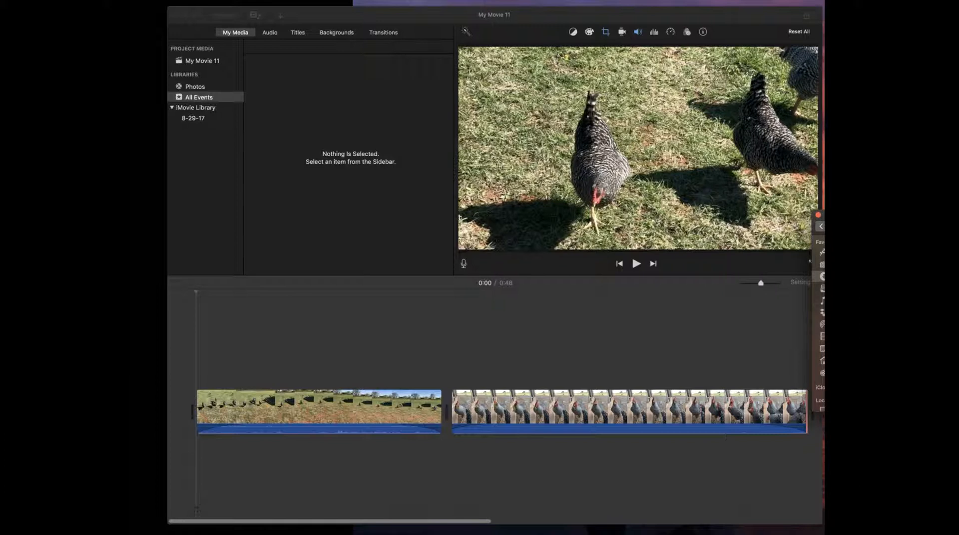
- Place the KFC logo image above the end of the handfed clip and shift it slightly earlier
{"action": "left_click", "coordinate": [236, 33]}
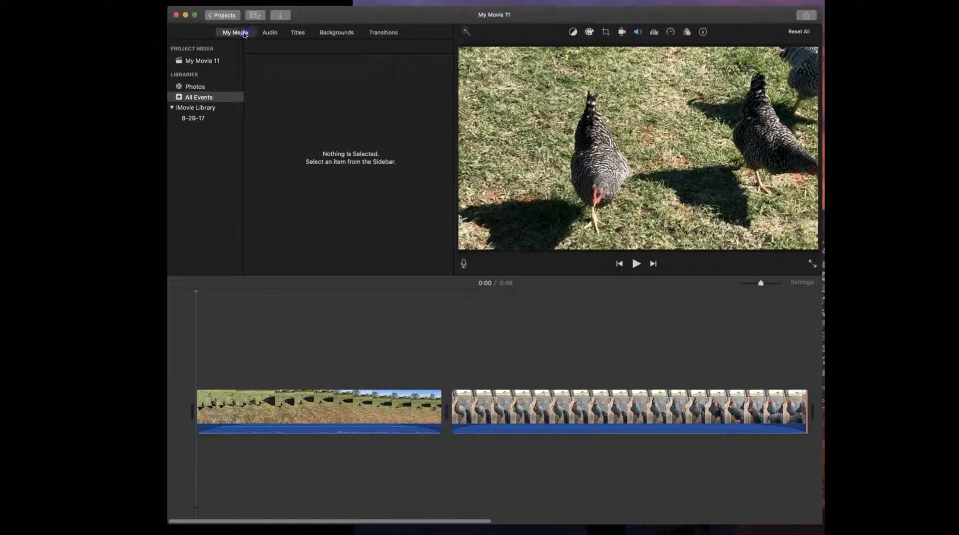
{"action": "left_click_drag", "start_coordinate": [563, 345], "coordinate": [779, 368]}
{"action": "key", "text": "space"}
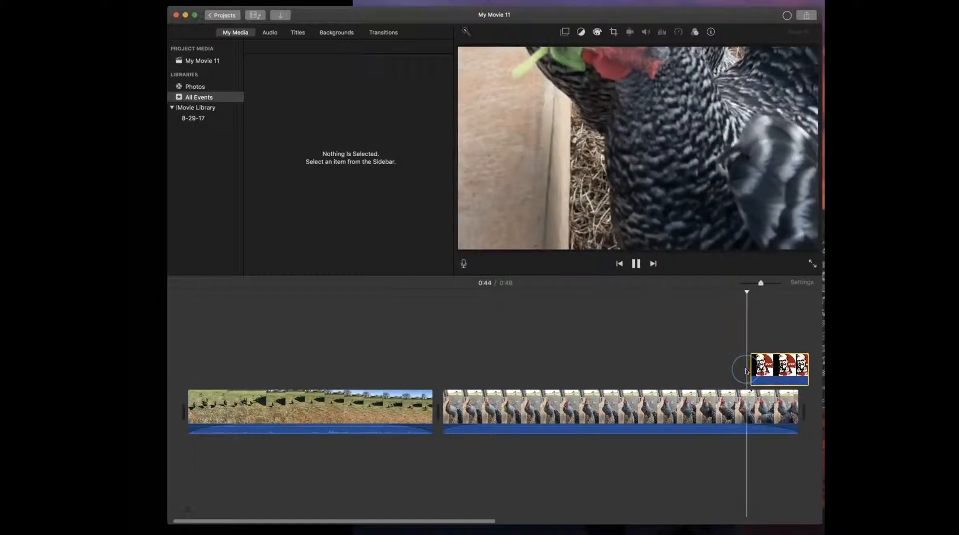
{"action": "left_click", "coordinate": [777, 374]}
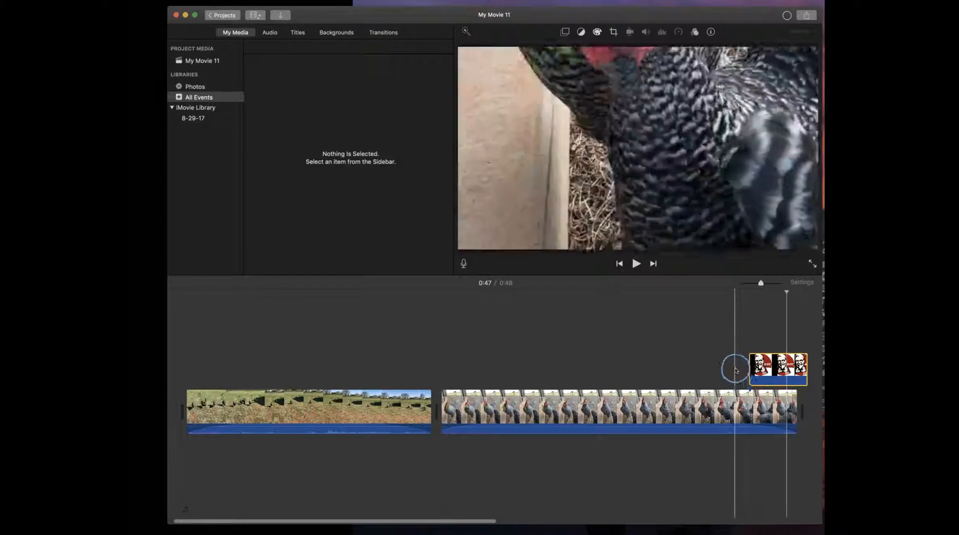
{"action": "left_click", "coordinate": [743, 370]}
{"action": "left_click", "coordinate": [760, 368]}
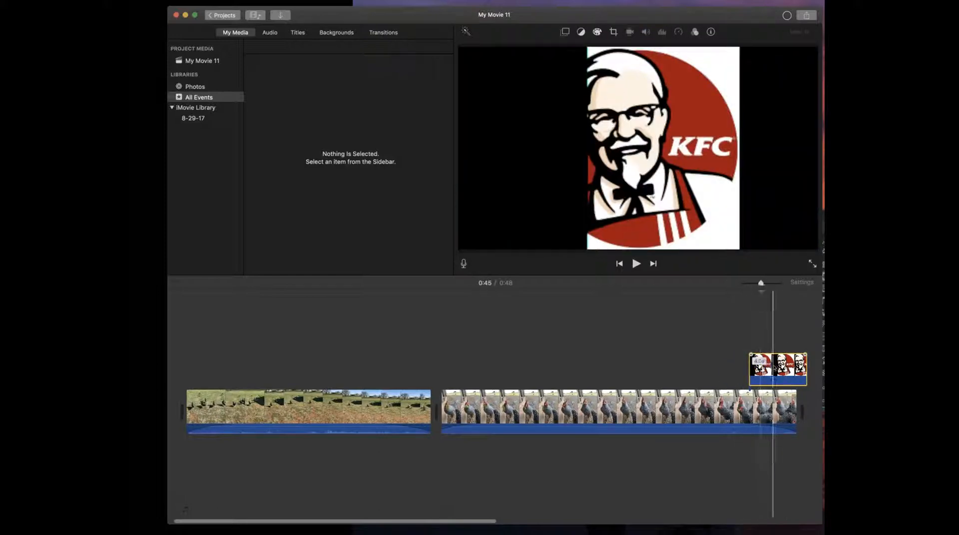
{"action": "left_click_drag", "start_coordinate": [766, 369], "coordinate": [758, 368]}
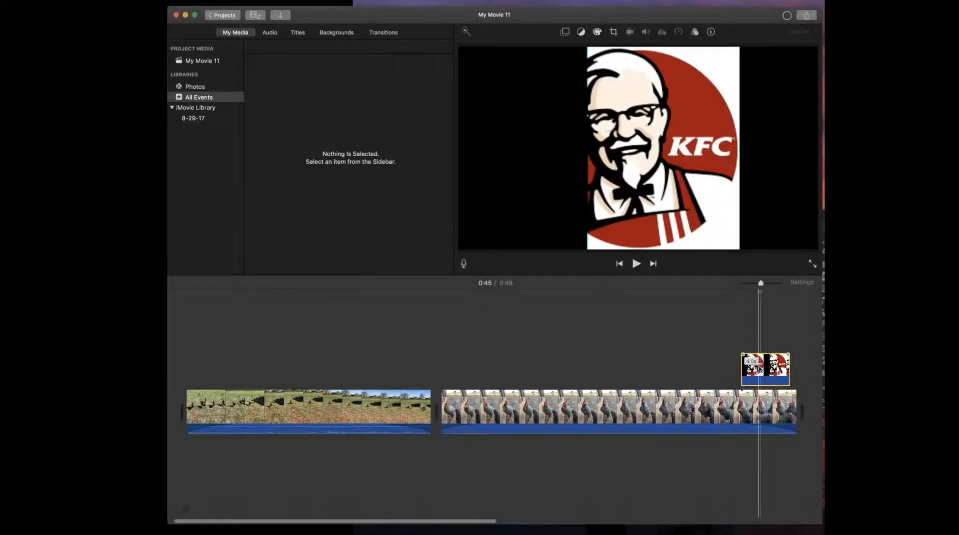
- Set the KFC logo's overlay style to Picture in Picture
{"action": "left_click", "coordinate": [581, 31]}
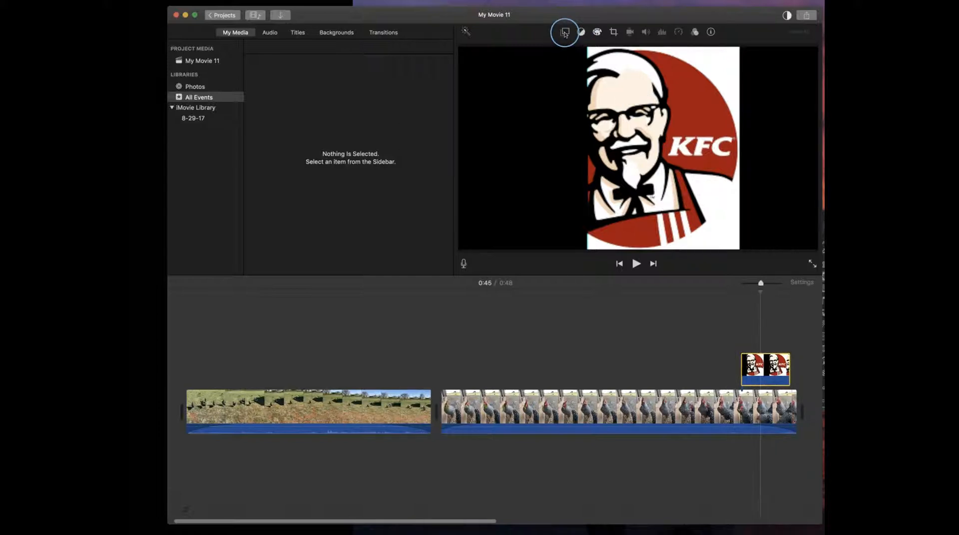
{"action": "left_click", "coordinate": [565, 33]}
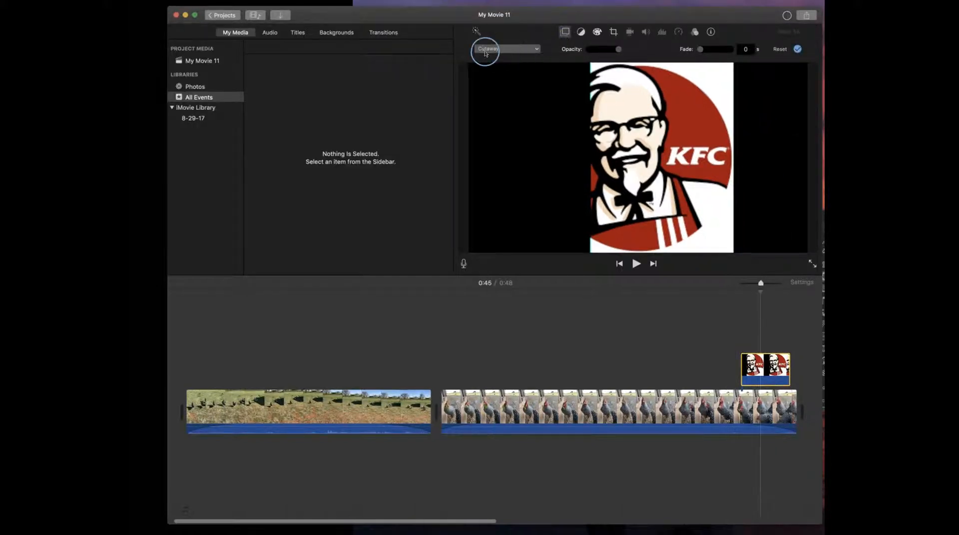
{"action": "left_click", "coordinate": [505, 48]}
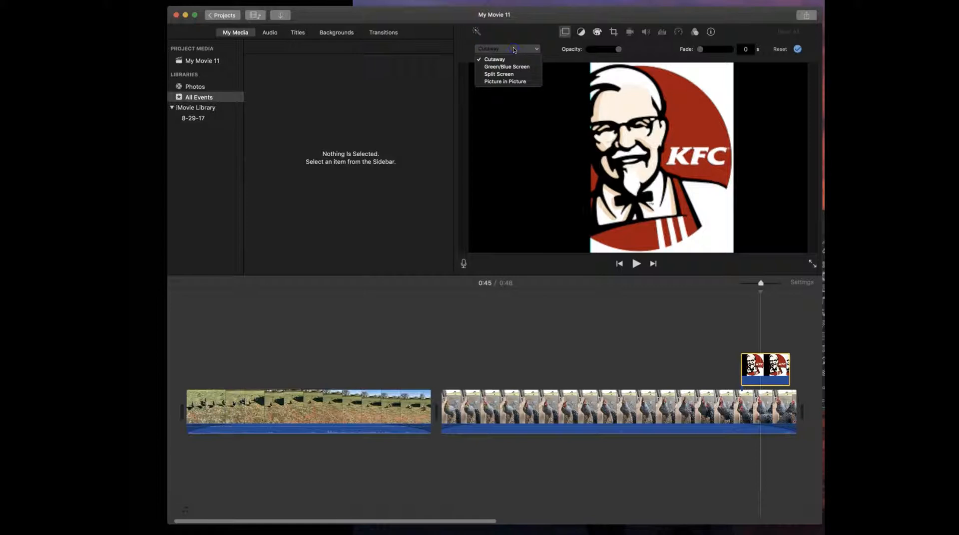
{"action": "left_click_drag", "start_coordinate": [513, 70], "coordinate": [515, 83]}
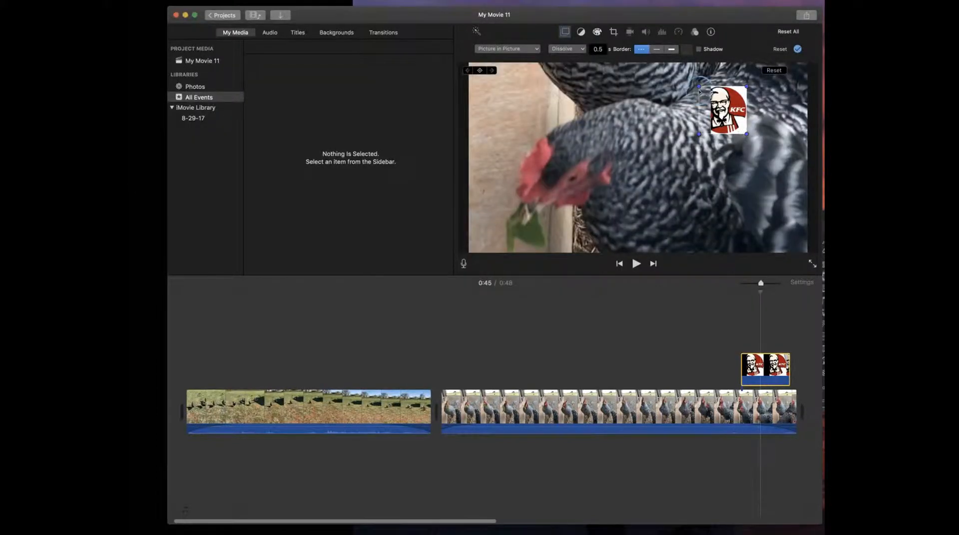
- Try enlarging the KFC logo inset and set its transition style to Zoom
{"action": "left_click_drag", "start_coordinate": [746, 85], "coordinate": [756, 78]}
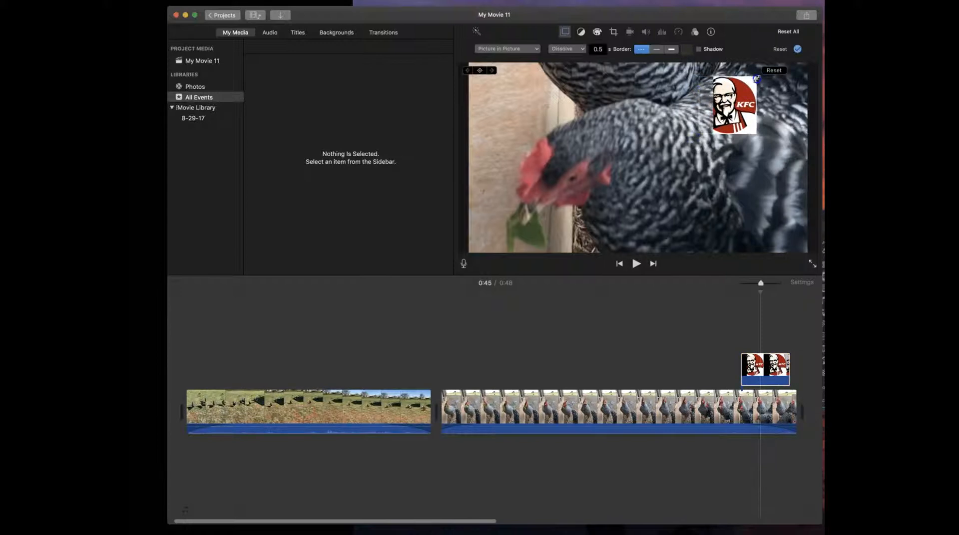
{"action": "left_click_drag", "start_coordinate": [699, 134], "coordinate": [676, 157]}
{"action": "left_click_drag", "start_coordinate": [759, 289], "coordinate": [763, 364]}
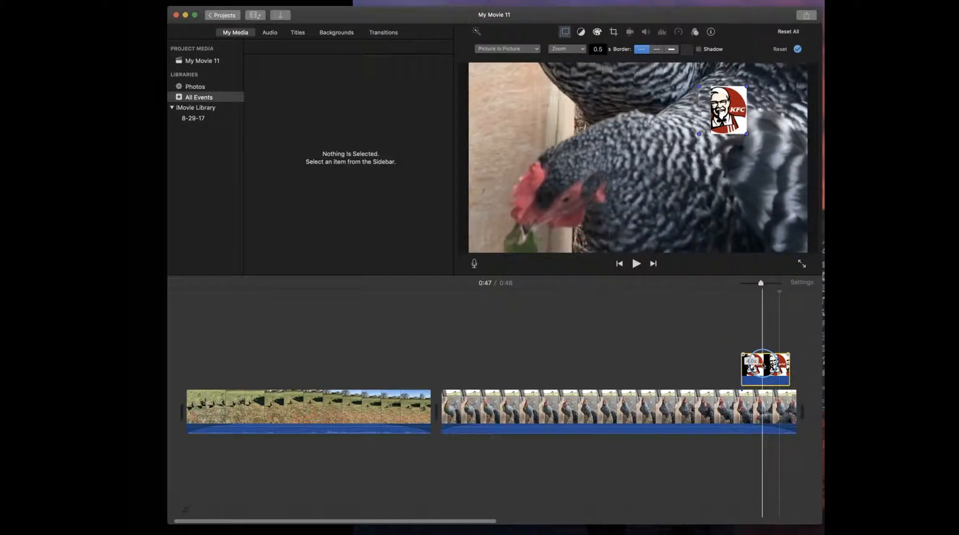
- Add a Pop-up title overlaid on the start of the chickens clip
{"action": "left_click", "coordinate": [192, 399]}
{"action": "left_click", "coordinate": [184, 401]}
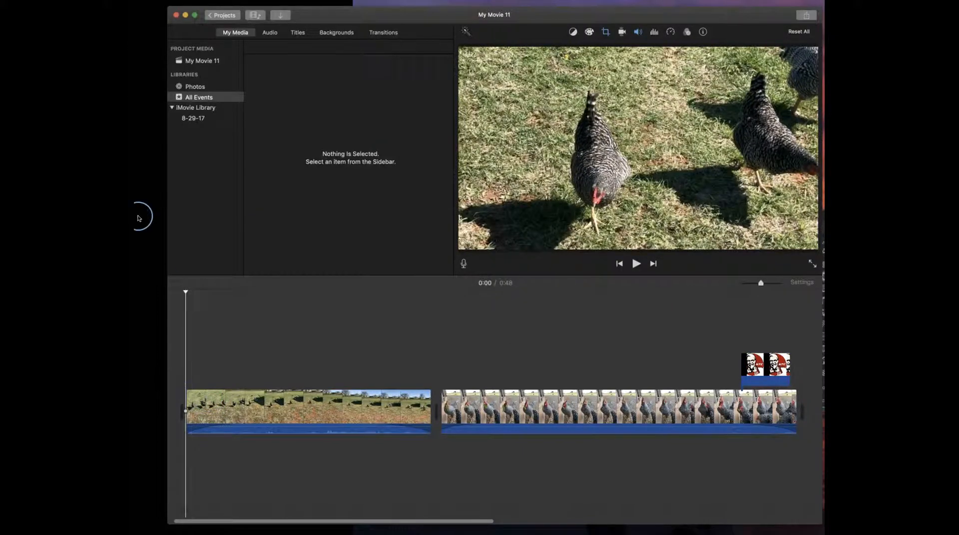
{"action": "left_click", "coordinate": [295, 33]}
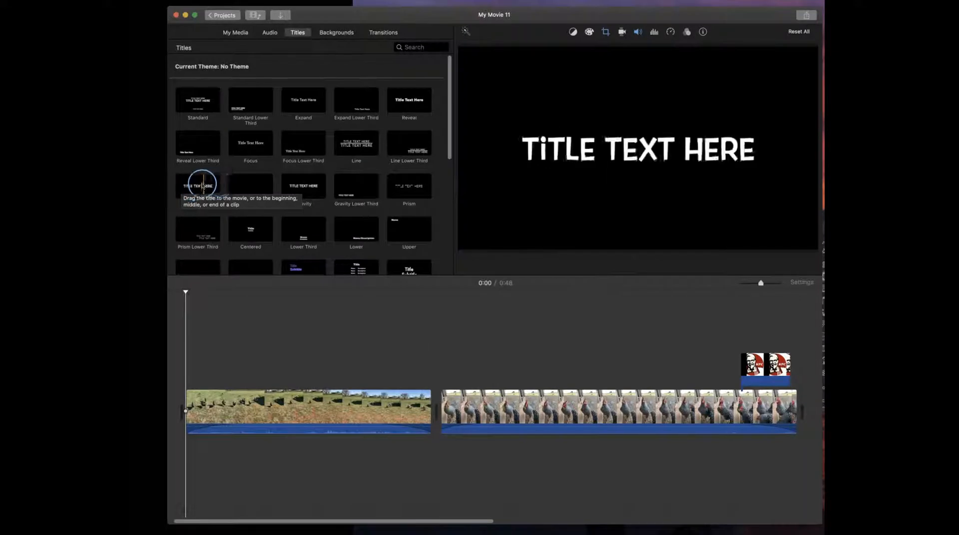
{"action": "left_click_drag", "start_coordinate": [214, 189], "coordinate": [177, 408]}
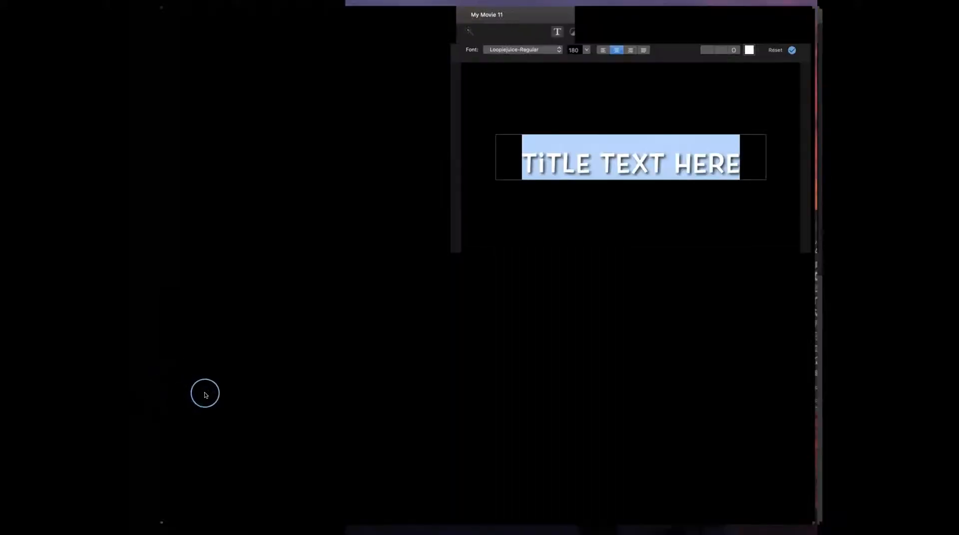
{"action": "left_click", "coordinate": [209, 398]}
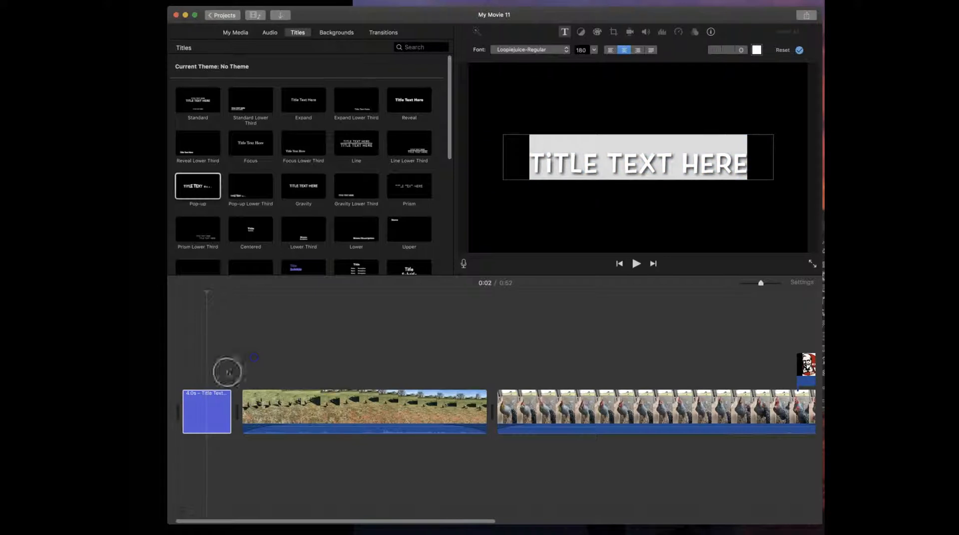
{"action": "mouse_move", "coordinate": [220, 397]}
{"action": "left_mouse_down"}
{"action": "mouse_move", "coordinate": [224, 372]}
{"action": "mouse_move", "coordinate": [211, 384]}
{"action": "left_mouse_up"}
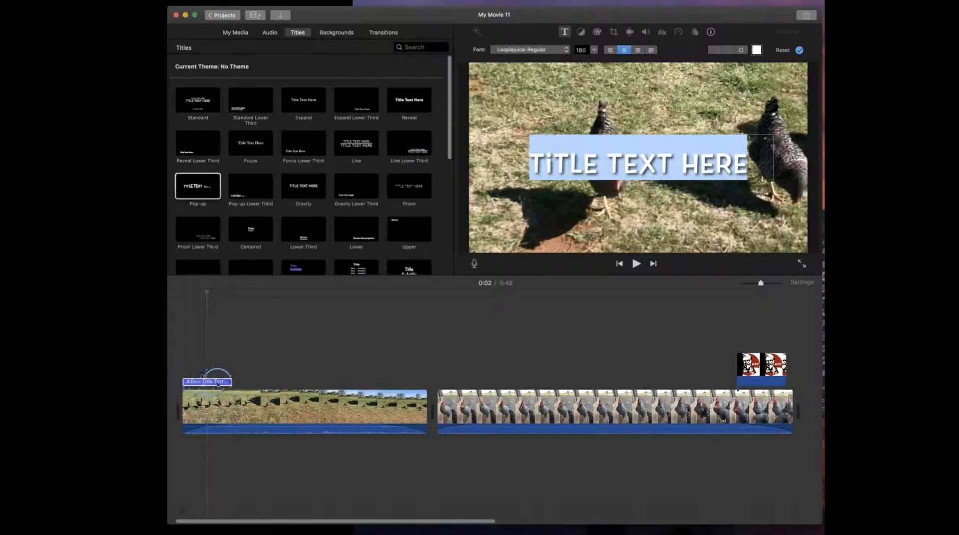
- Replace the title's placeholder text with "Chicken Dinner" and check it over the start of the chickens clip
{"action": "type", "text": "CHICKEN DINNER"}
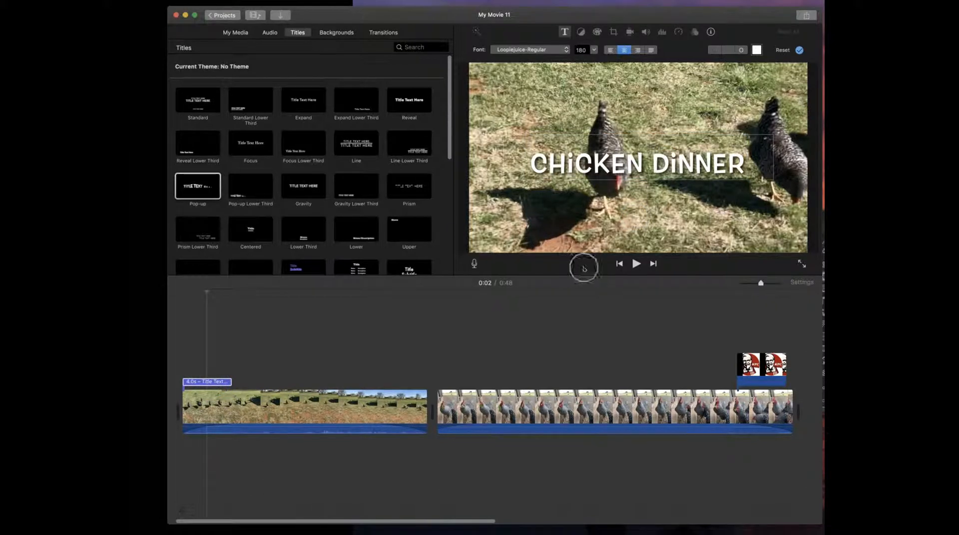
{"action": "scroll", "coordinate": [316, 340], "scroll_direction": "right", "scroll_amount": 1}
{"action": "scroll", "coordinate": [300, 433], "scroll_direction": "right", "scroll_amount": 1}
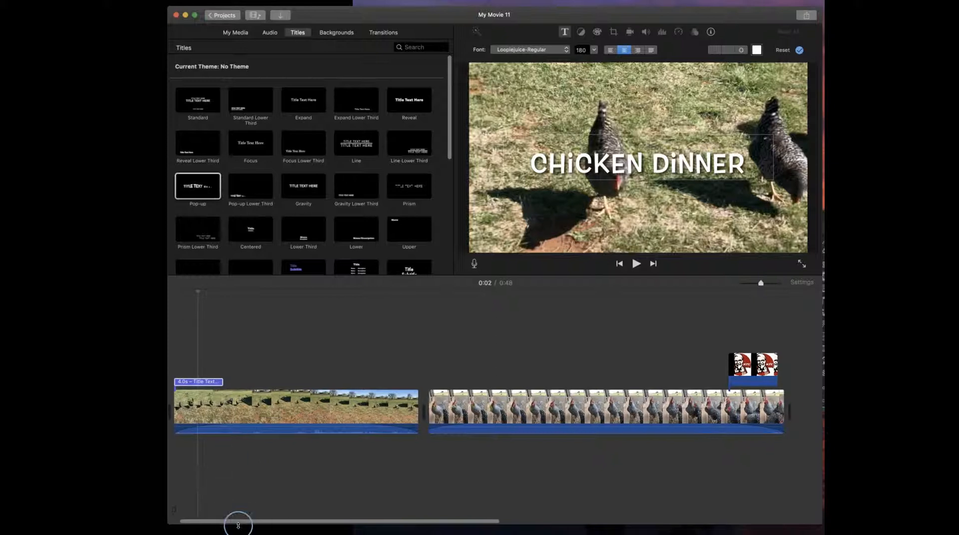
{"action": "left_click_drag", "start_coordinate": [231, 523], "coordinate": [221, 523]}
{"action": "left_click", "coordinate": [195, 408]}
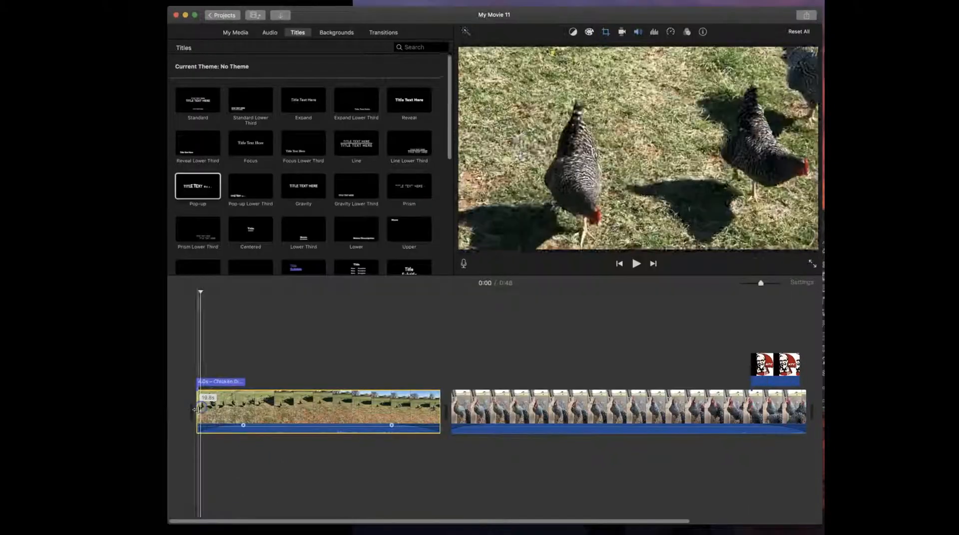
{"action": "left_click", "coordinate": [175, 240]}
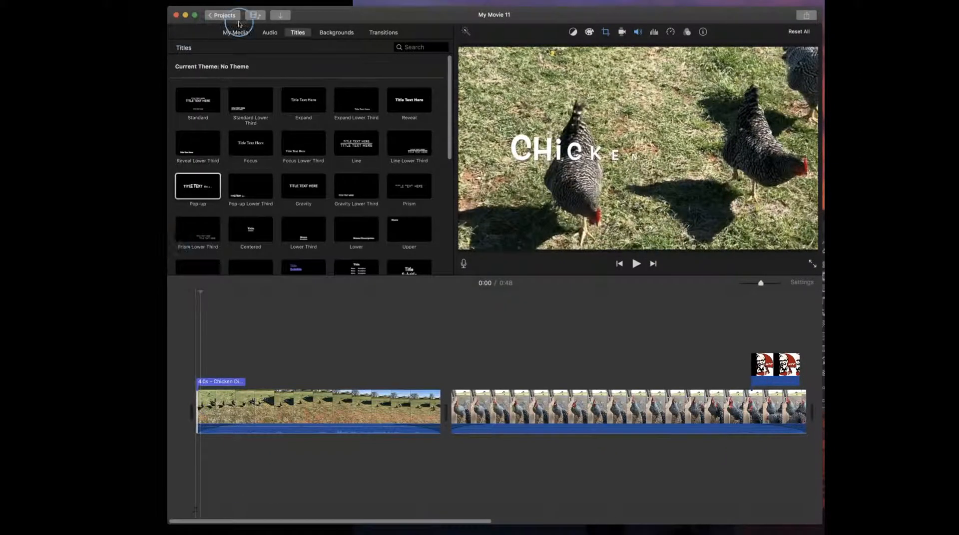
- Browse the Sound Effects audio library
{"action": "left_click", "coordinate": [263, 33]}
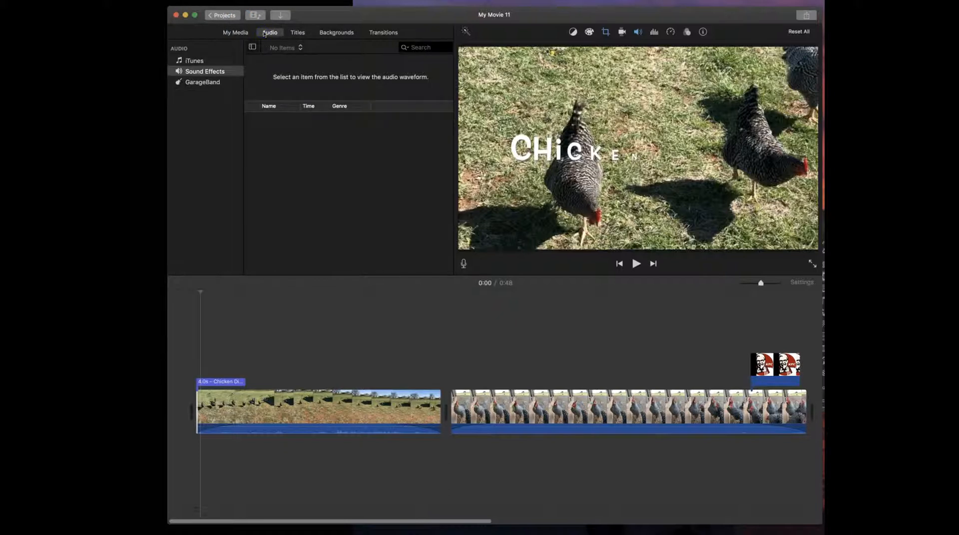
{"action": "left_click", "coordinate": [210, 68]}
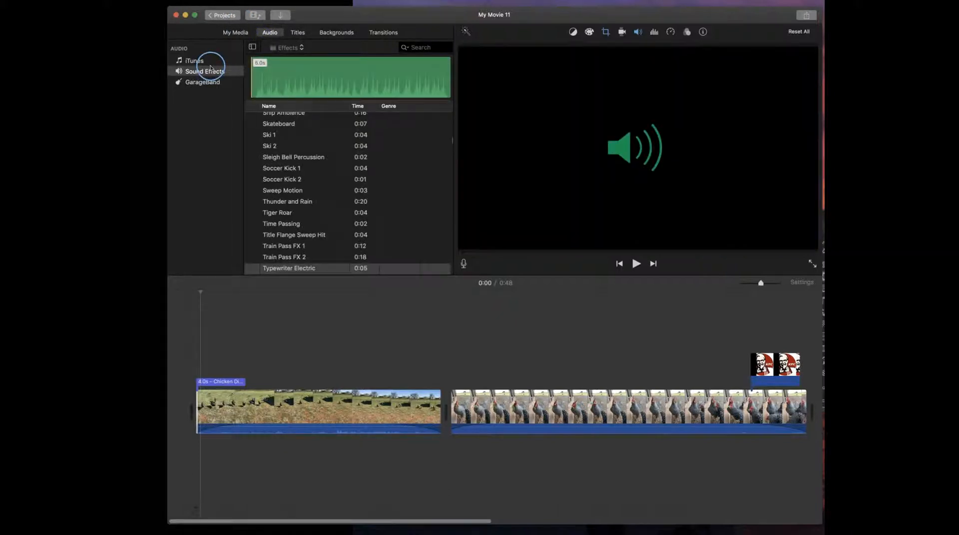
{"action": "scroll", "coordinate": [304, 199], "scroll_direction": "down", "scroll_amount": 7}
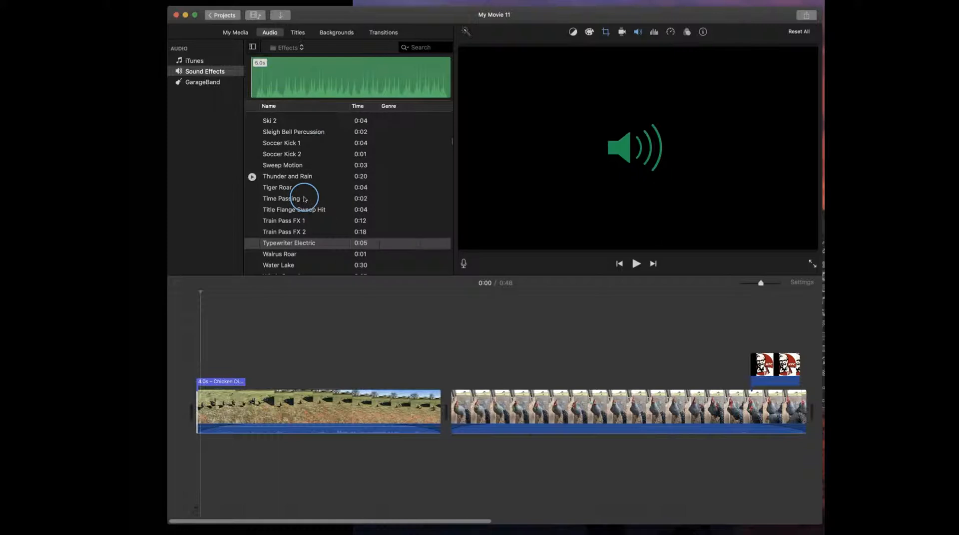
{"action": "scroll", "coordinate": [306, 199], "scroll_direction": "down", "scroll_amount": 8}
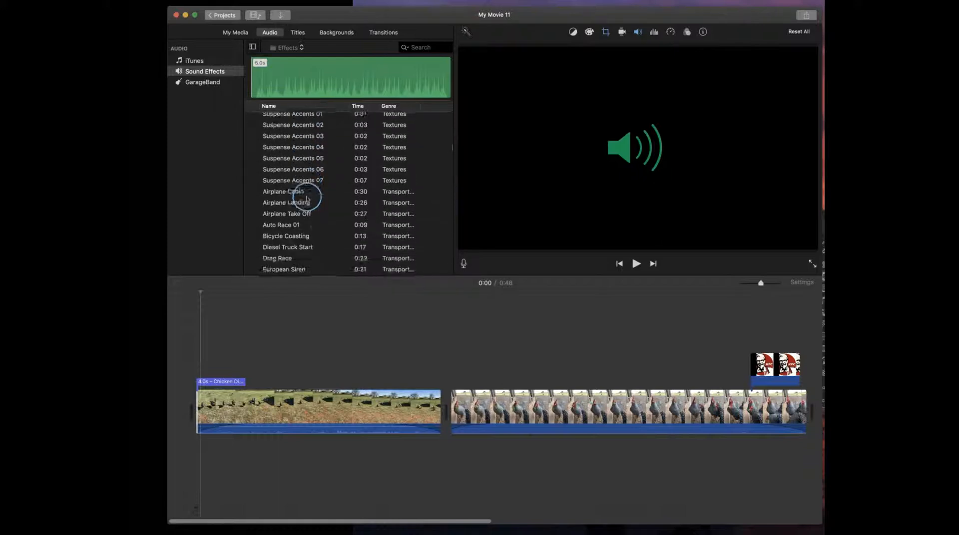
{"action": "scroll", "coordinate": [306, 200], "scroll_direction": "down", "scroll_amount": 8}
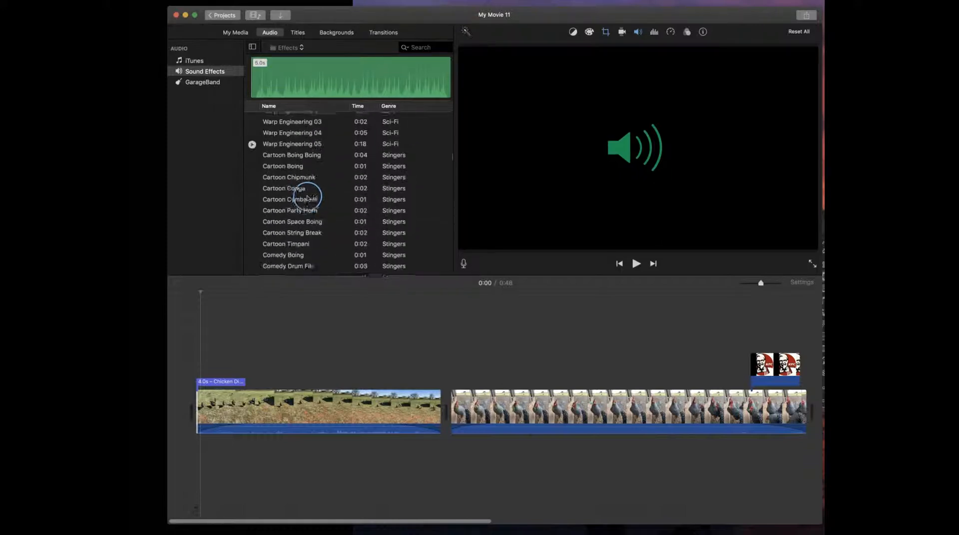
{"action": "scroll", "coordinate": [306, 195], "scroll_direction": "up", "scroll_amount": 5}
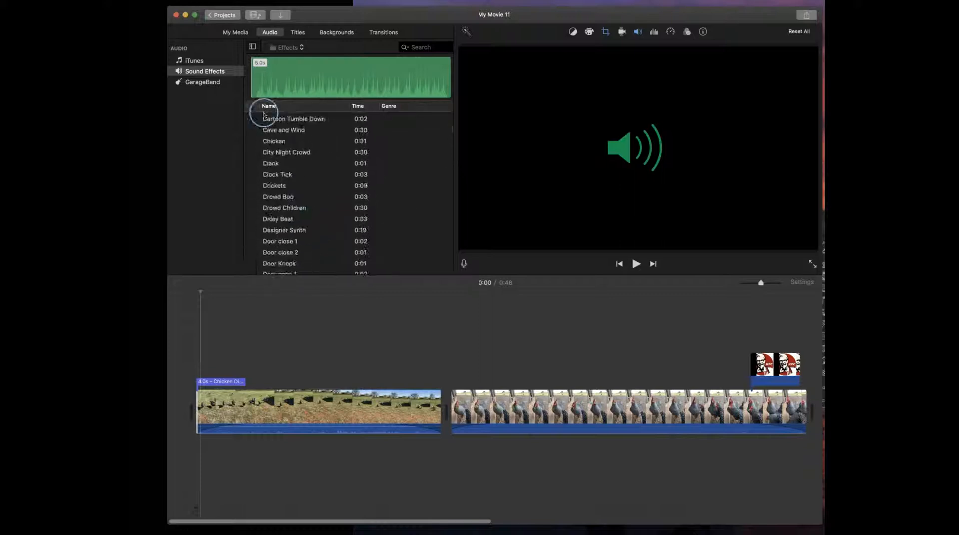
- Add the iTunes track bensound-jazzyfrenchy beneath the video clips, starting at the beginning of the timeline
{"action": "left_click", "coordinate": [194, 59]}
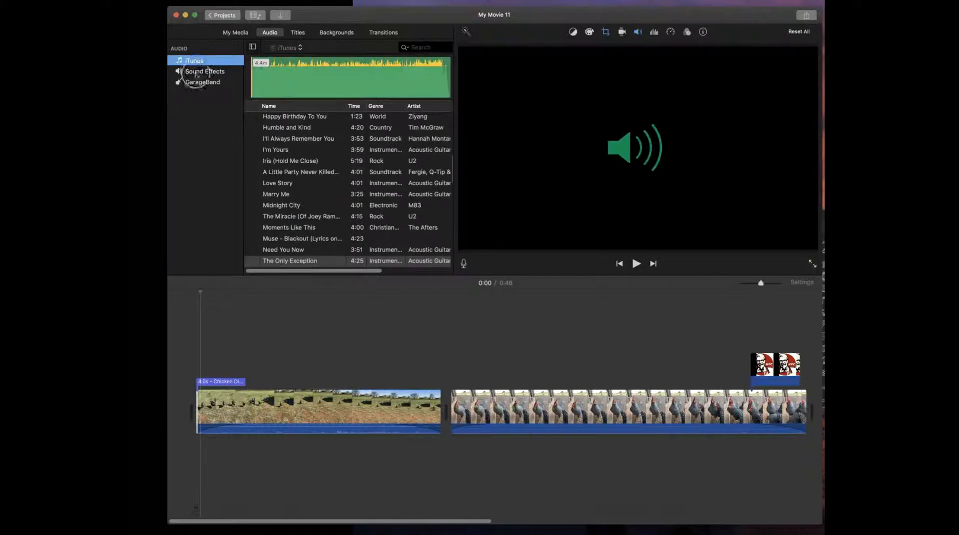
{"action": "scroll", "coordinate": [310, 155], "scroll_direction": "down", "scroll_amount": 5}
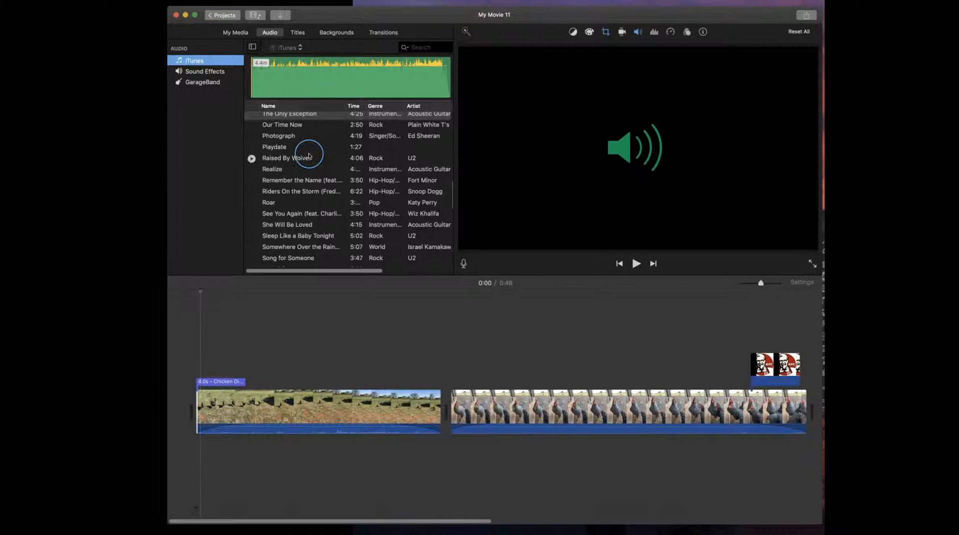
{"action": "scroll", "coordinate": [309, 156], "scroll_direction": "down", "scroll_amount": 4}
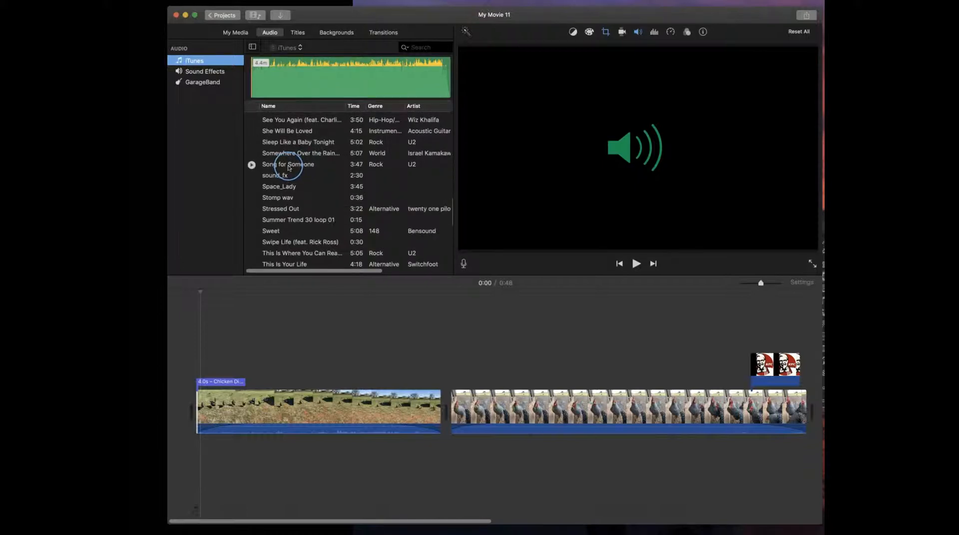
{"action": "scroll", "coordinate": [329, 185], "scroll_direction": "down", "scroll_amount": 1}
{"action": "scroll", "coordinate": [328, 185], "scroll_direction": "down", "scroll_amount": 3}
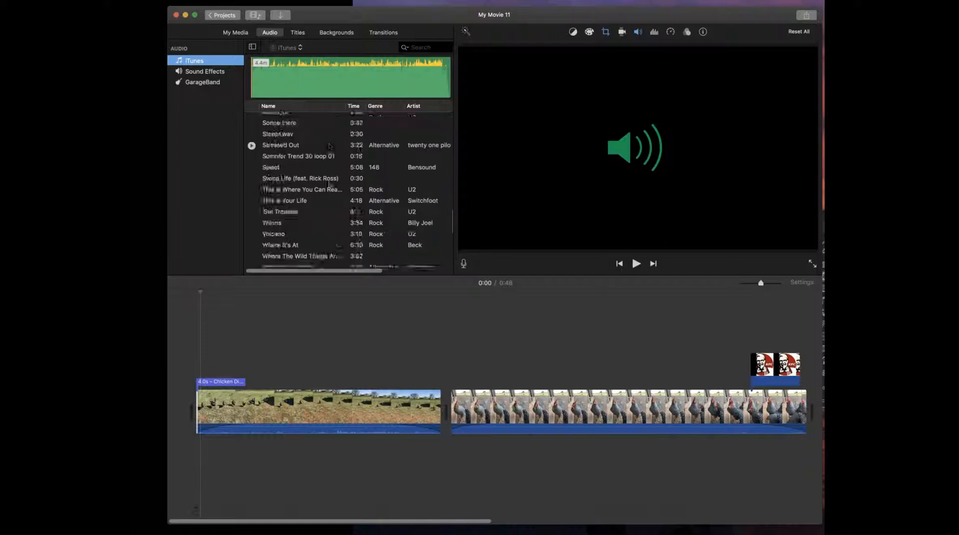
{"action": "scroll", "coordinate": [323, 183], "scroll_direction": "up", "scroll_amount": 20}
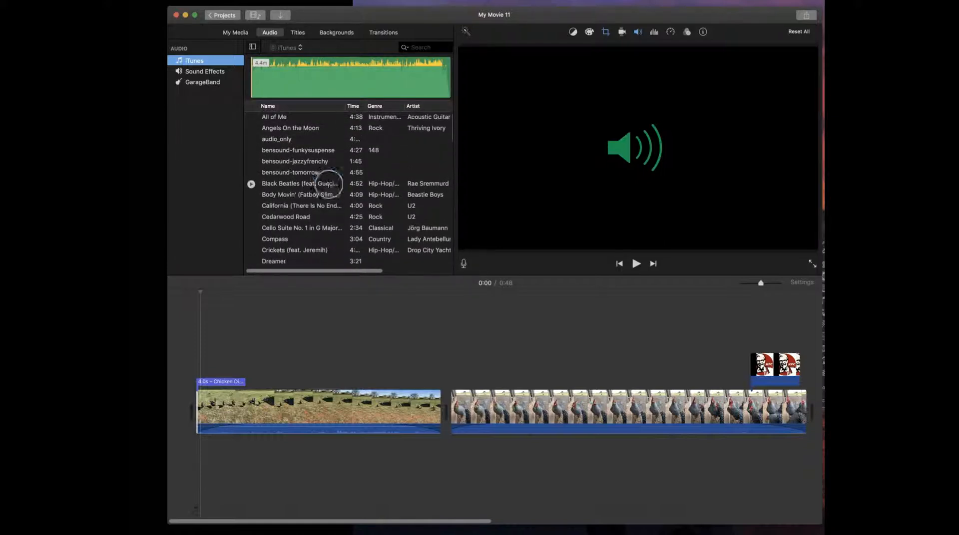
{"action": "left_click", "coordinate": [306, 161]}
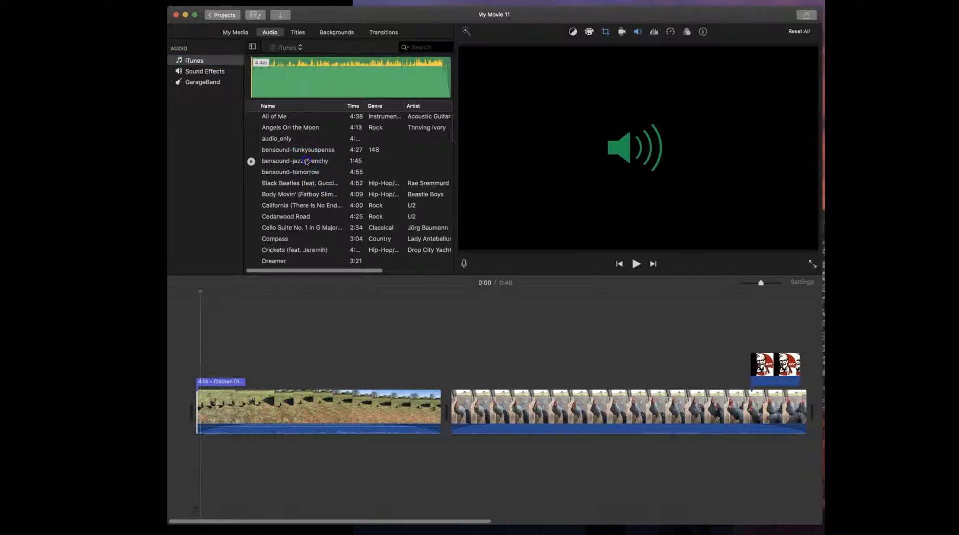
{"action": "left_click_drag", "start_coordinate": [307, 167], "coordinate": [193, 481]}
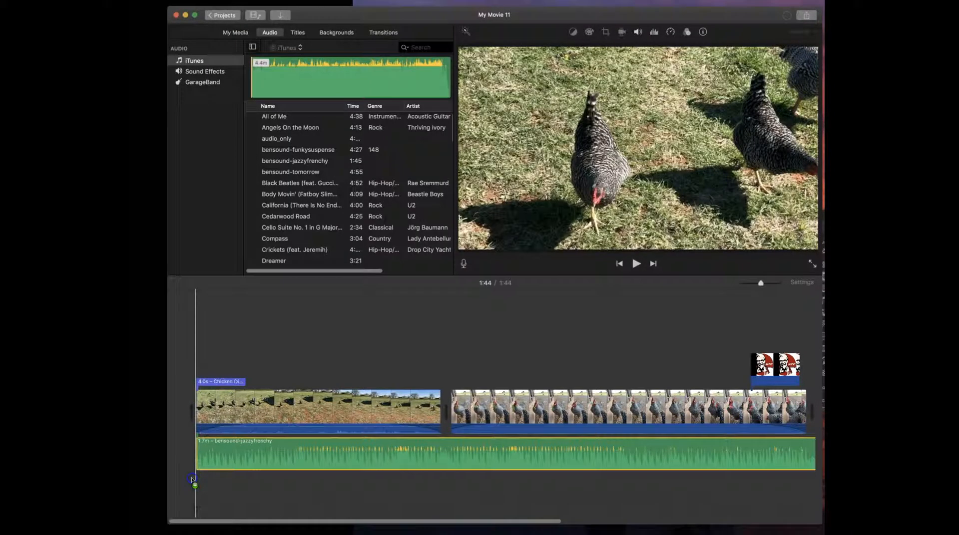
- Lower the volume of the bensound-jazzyfrenchy music track
{"action": "left_click_drag", "start_coordinate": [214, 442], "coordinate": [214, 452]}
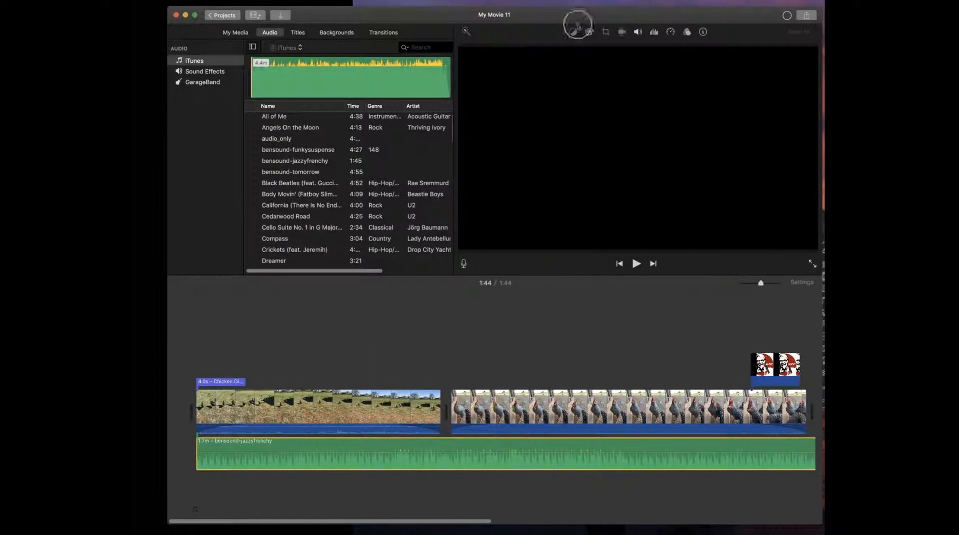
- Add a long fade-in to the start of the bensound-jazzyfrenchy music track
{"action": "scroll", "coordinate": [240, 439], "scroll_direction": "right", "scroll_amount": 2}
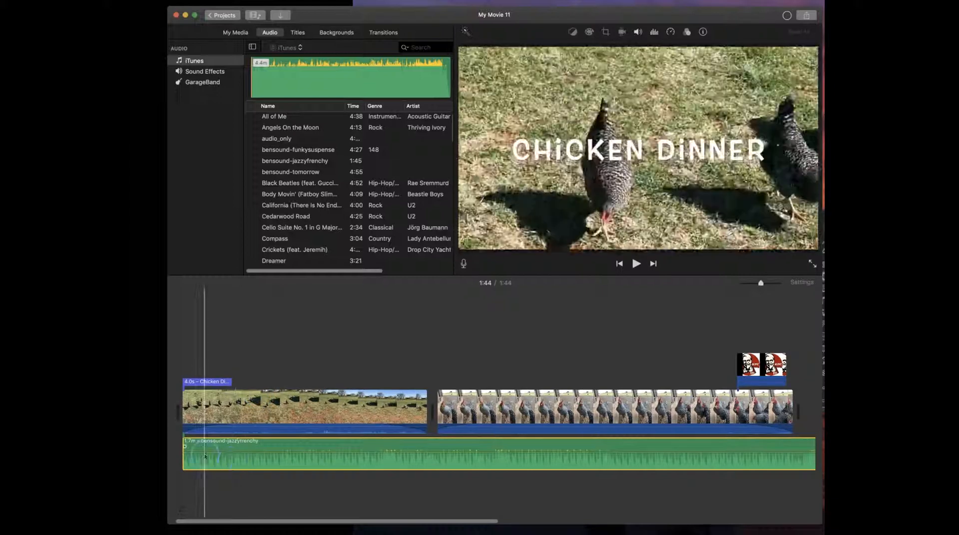
{"action": "left_click", "coordinate": [207, 452]}
{"action": "left_click_drag", "start_coordinate": [206, 452], "coordinate": [206, 456]}
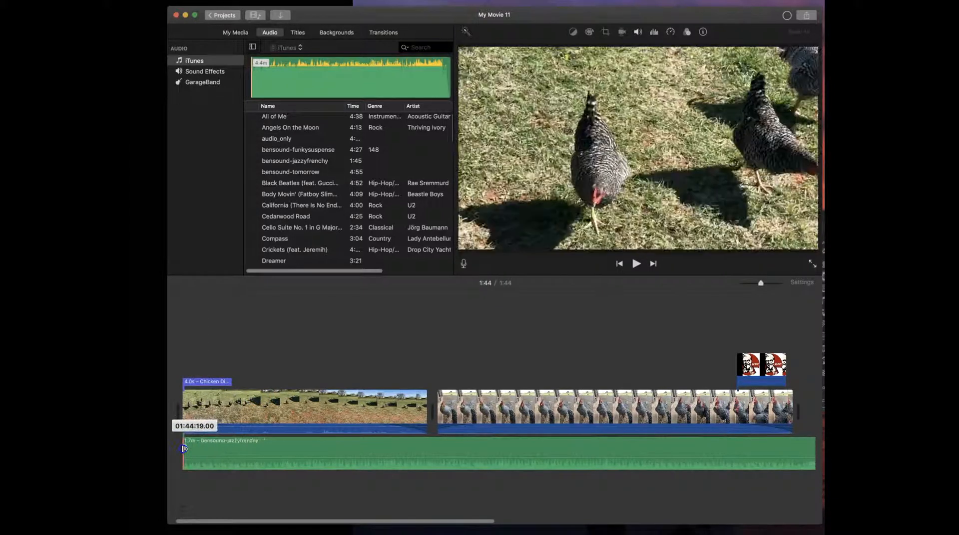
{"action": "left_click_drag", "start_coordinate": [184, 449], "coordinate": [257, 449]}
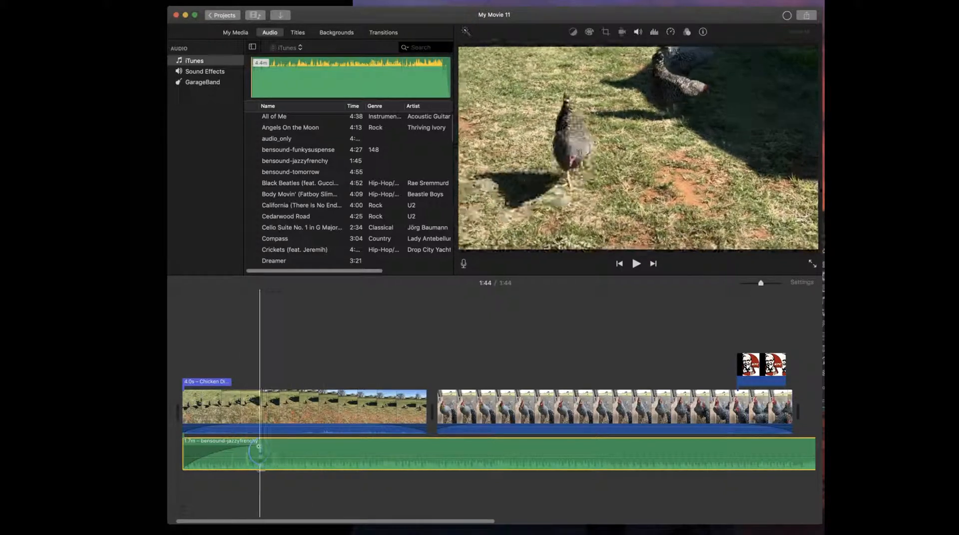
- Check the faded opening of the music track and return the playhead to the start of the timeline
{"action": "left_click", "coordinate": [231, 426]}
{"action": "left_click", "coordinate": [232, 455]}
{"action": "left_click_drag", "start_coordinate": [231, 455], "coordinate": [230, 454]}
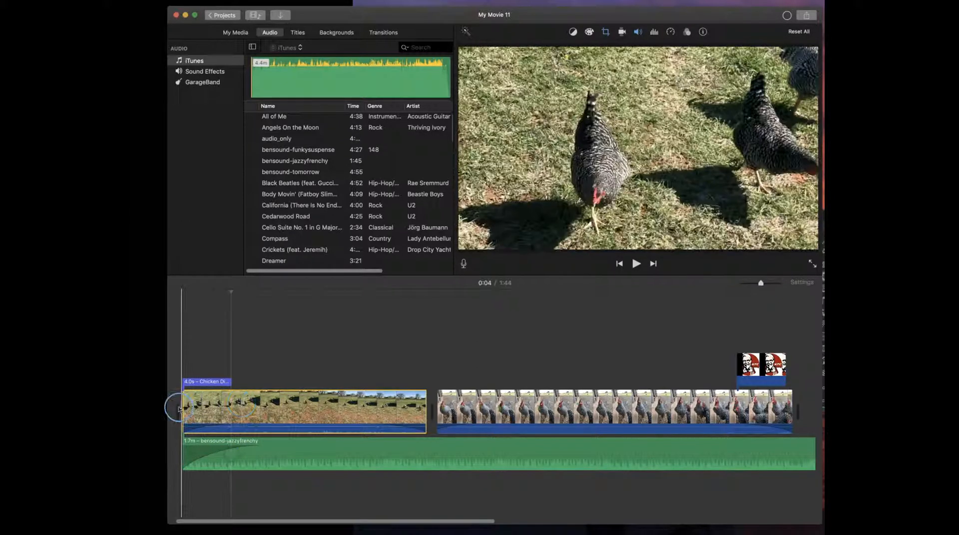
{"action": "left_click", "coordinate": [185, 407]}
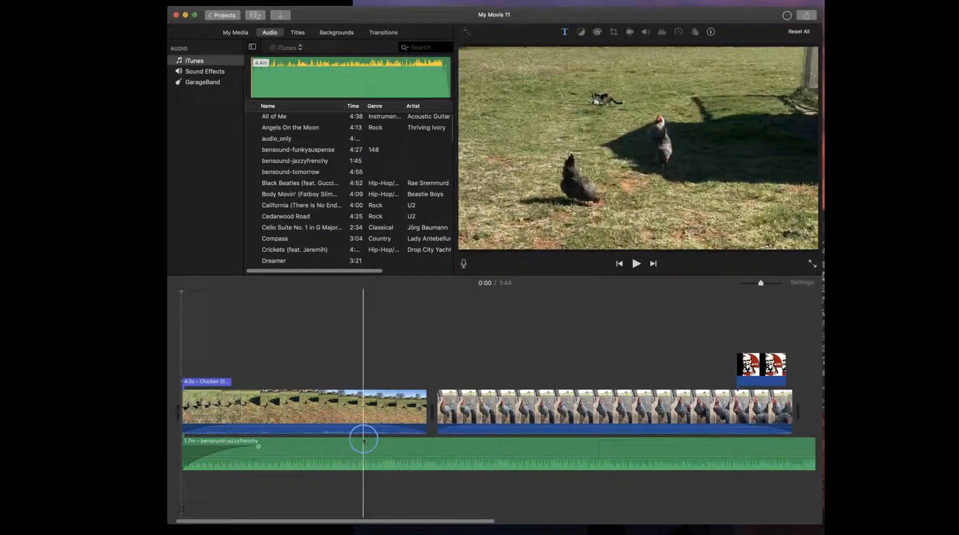
- Split the second video clip near its middle, at about 0:32 in the timeline
{"action": "key", "text": "XF86AudioMute"}
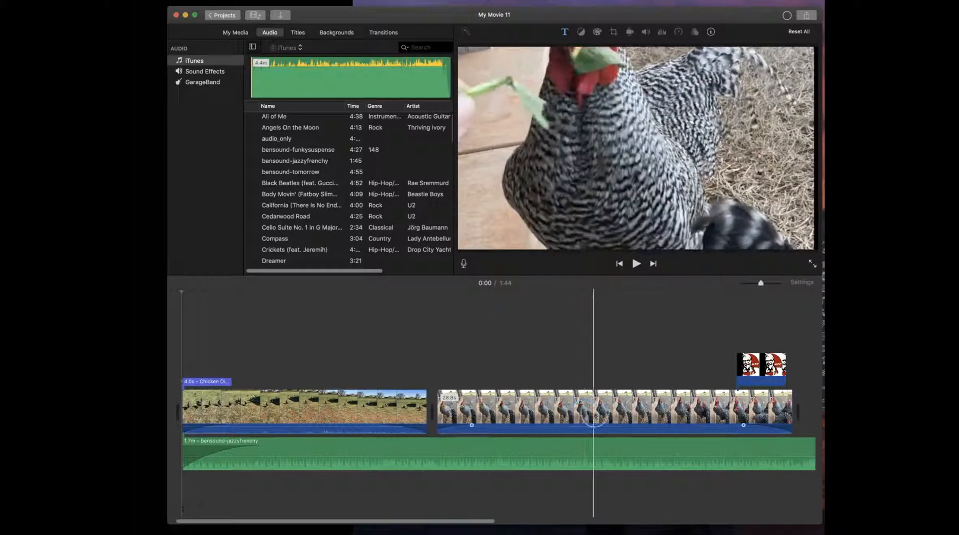
{"action": "left_click", "coordinate": [595, 414]}
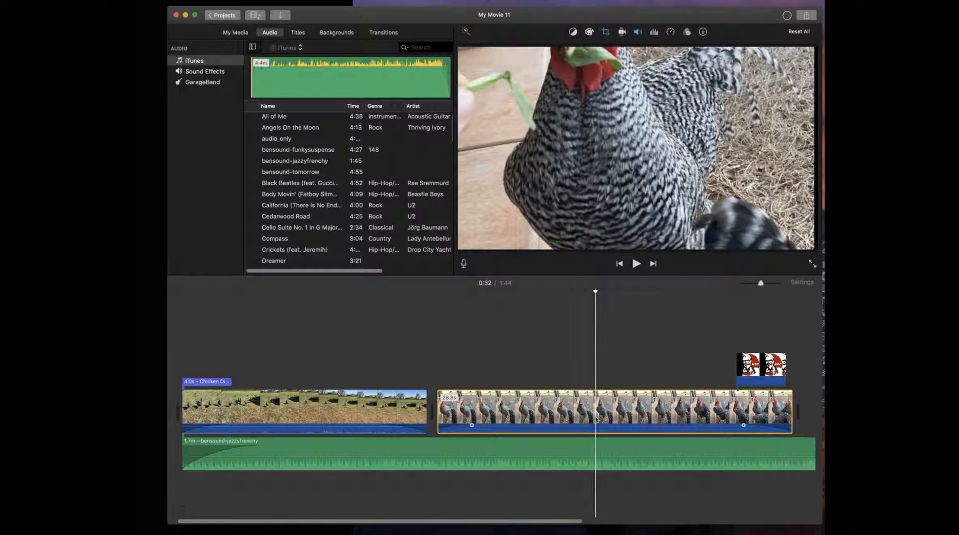
{"action": "key", "text": "super+b"}
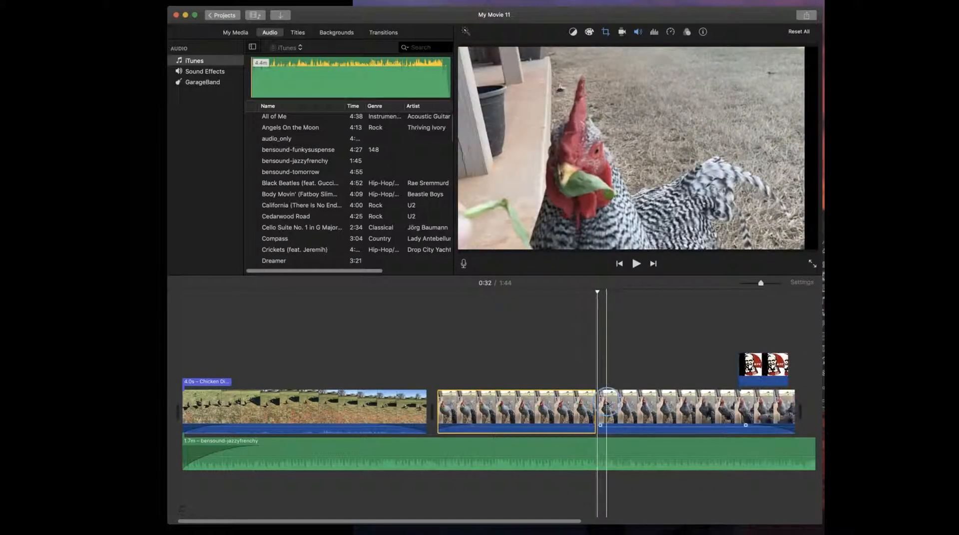
- Speed up the last part of the split video clip with the Speed Editor, strongly shortening its duration
{"action": "left_click", "coordinate": [744, 414]}
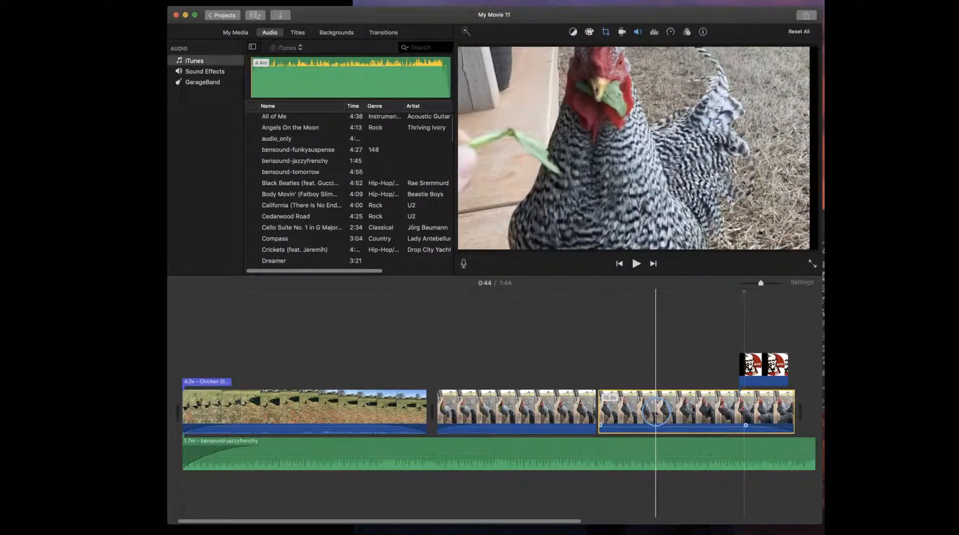
{"action": "right_click", "coordinate": [655, 410]}
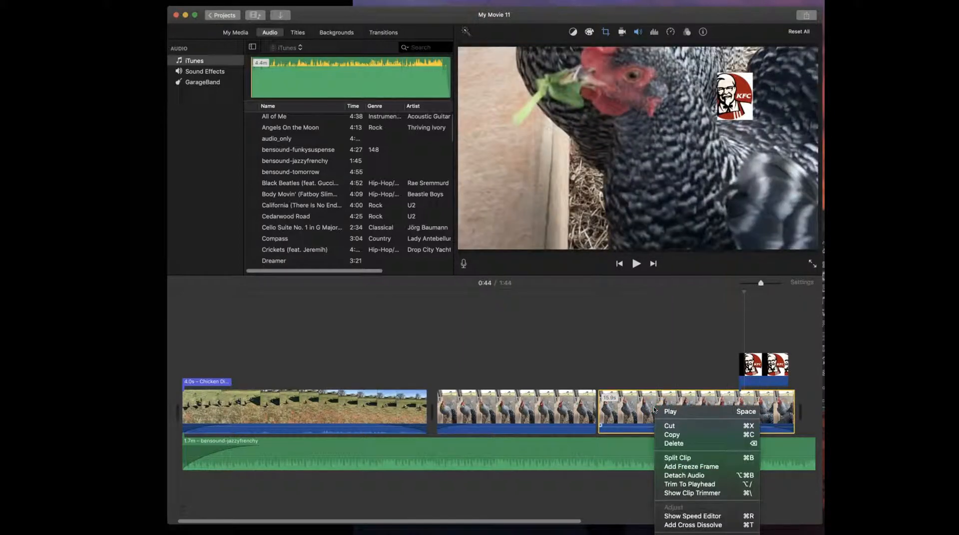
{"action": "left_click", "coordinate": [692, 517]}
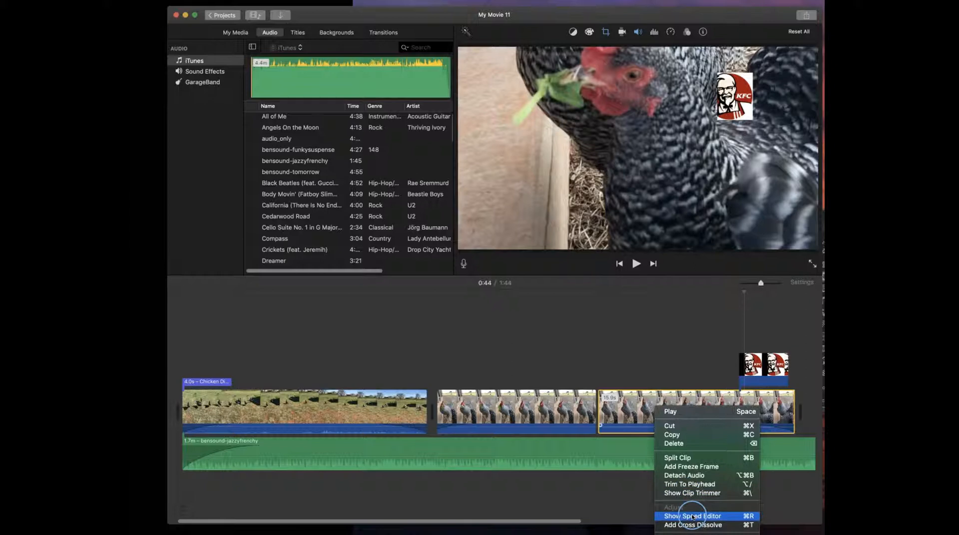
{"action": "left_click_drag", "start_coordinate": [785, 393], "coordinate": [681, 395]}
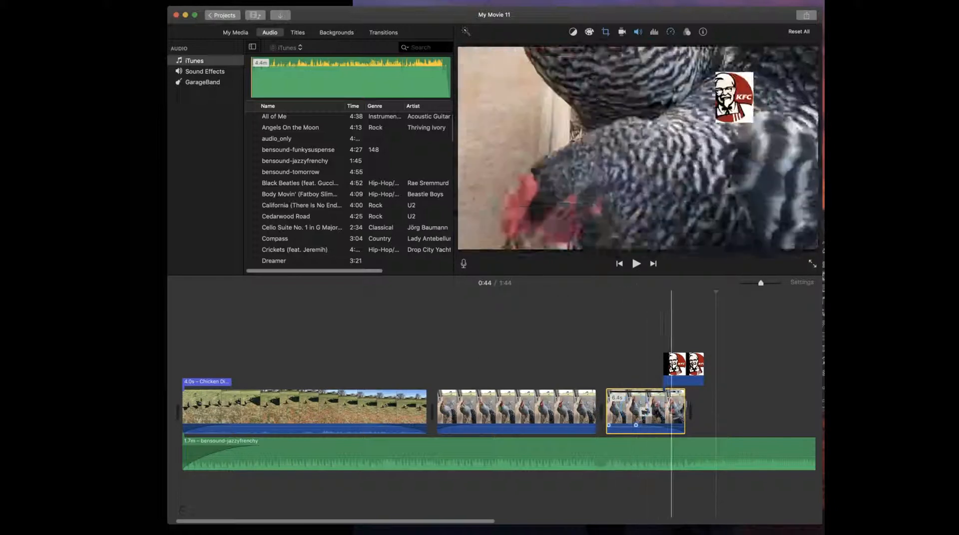
{"action": "left_click_drag", "start_coordinate": [612, 417], "coordinate": [604, 407]}
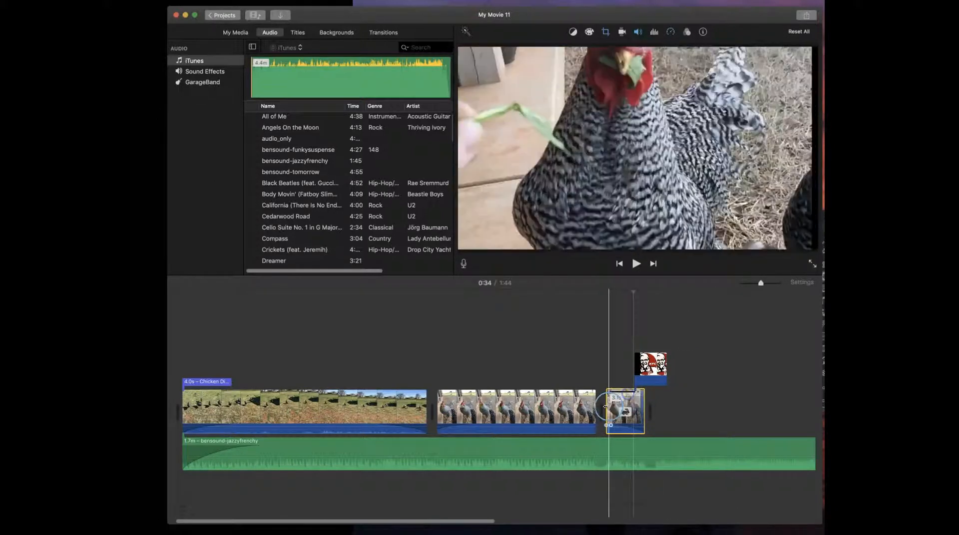
- Trim the end of the bensound-jazzyfrenchy track to about 35.8 s, just past the last video clip, and fade it out
{"action": "left_click", "coordinate": [473, 520]}
{"action": "left_click_drag", "start_coordinate": [473, 519], "coordinate": [604, 520]}
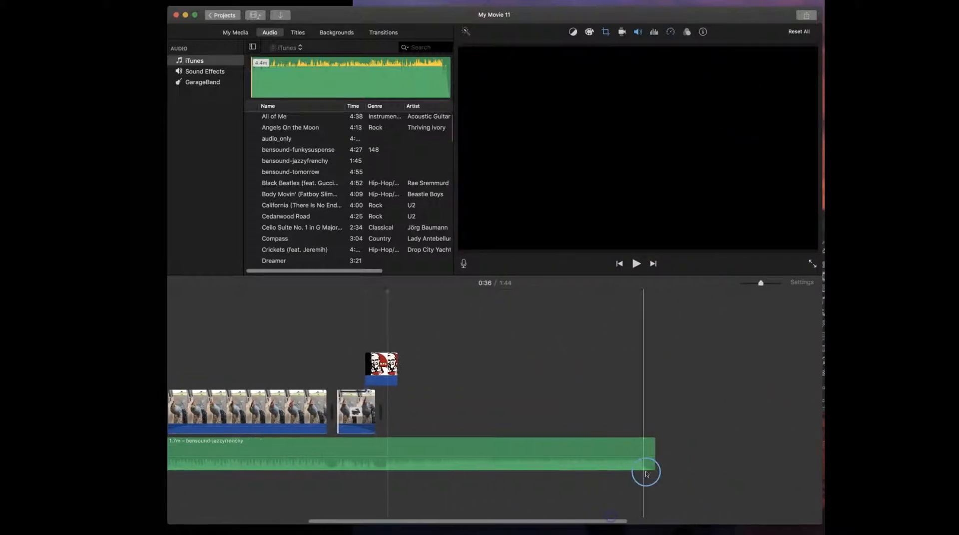
{"action": "left_click_drag", "start_coordinate": [652, 460], "coordinate": [507, 467]}
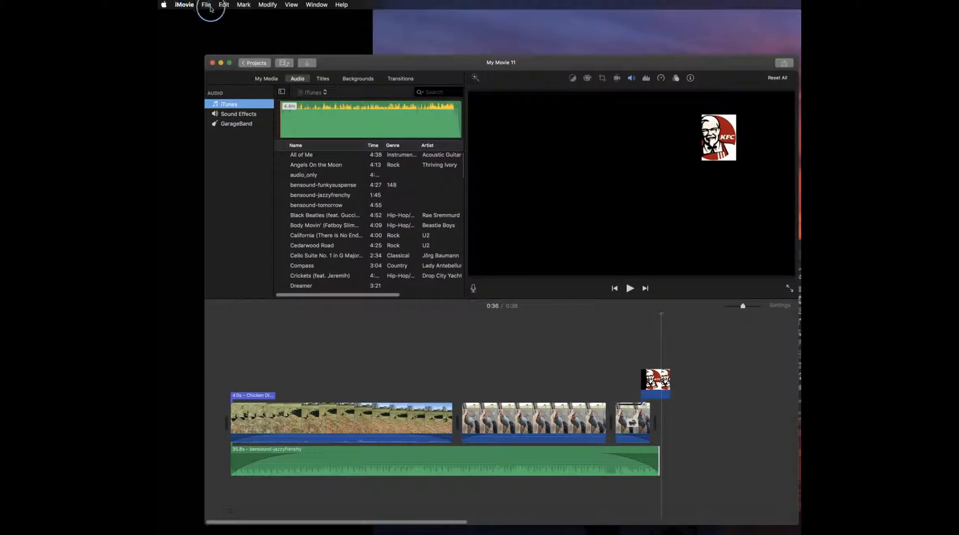
- Choose YouTube as the destination for sharing the finished movie
{"action": "left_click", "coordinate": [207, 5]}
{"action": "left_click", "coordinate": [250, 136]}
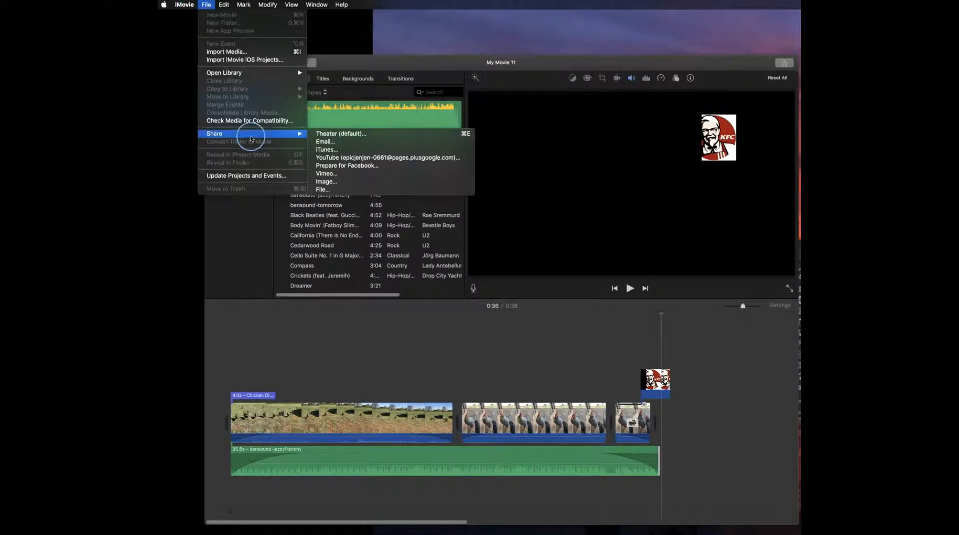
{"action": "left_click", "coordinate": [328, 159]}
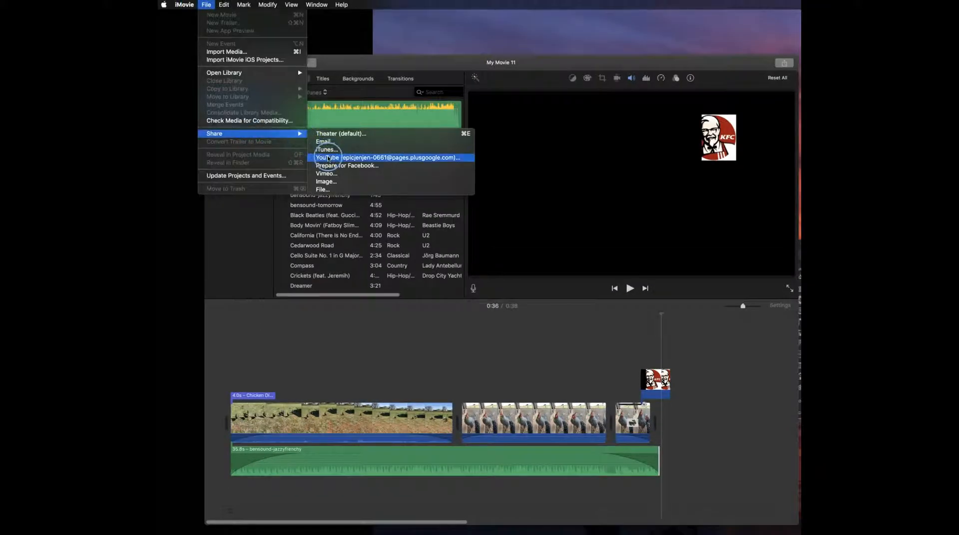